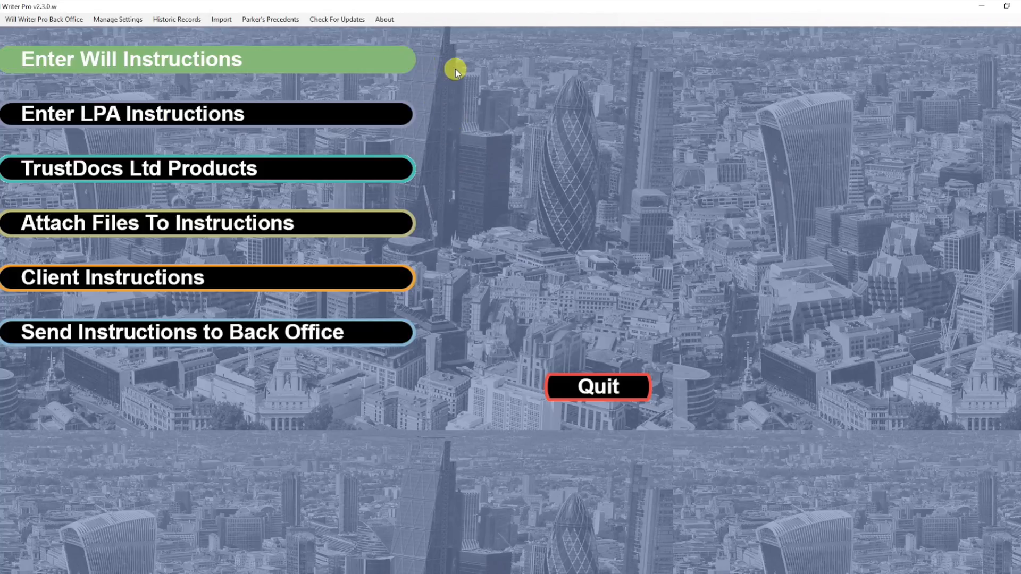
# Step: Create a new will instruction, acknowledge the drafting notice and set the type of will to Mirror Will
pyautogui.click(206, 64)
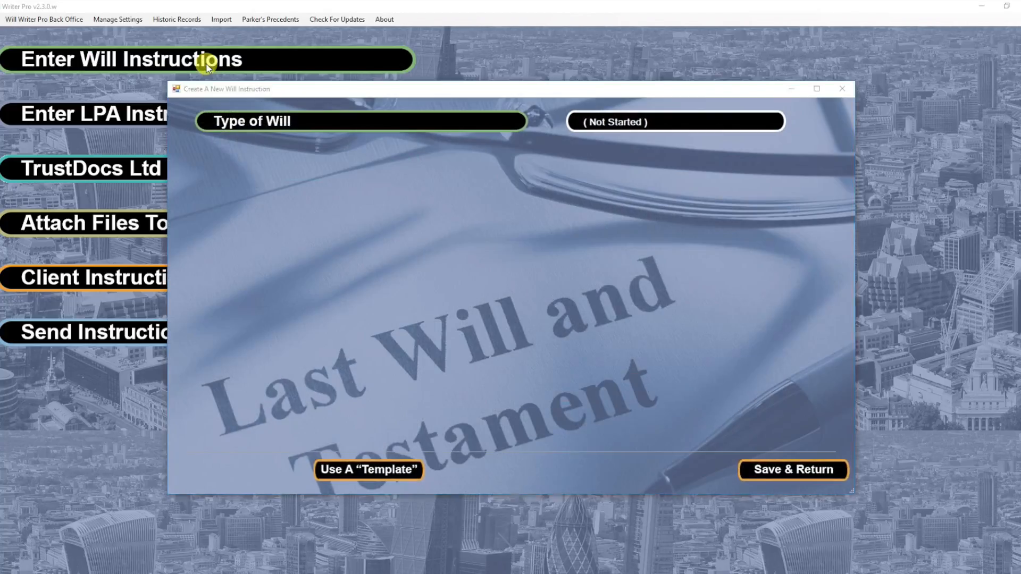
pyautogui.click(328, 126)
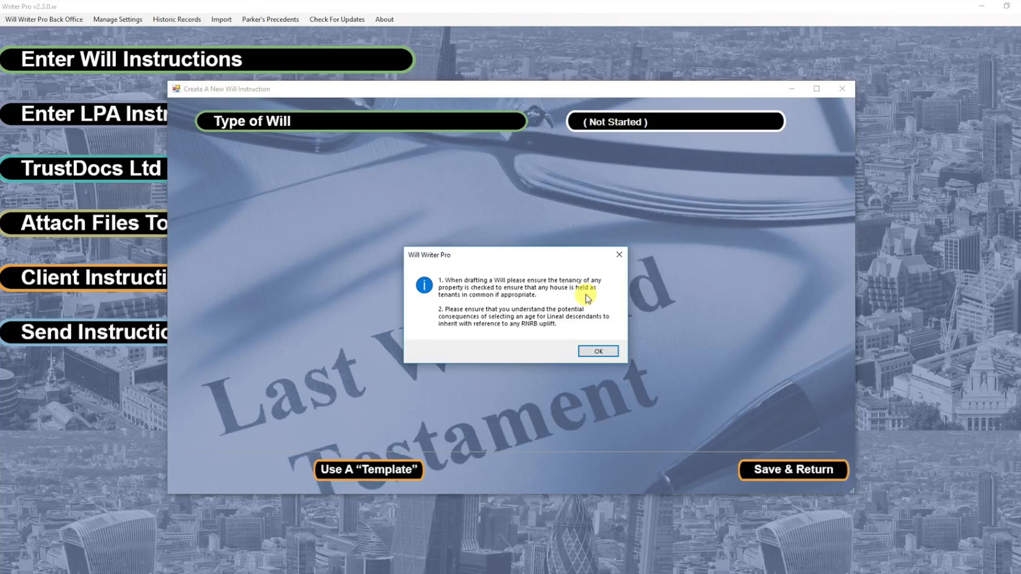
pyautogui.click(591, 352)
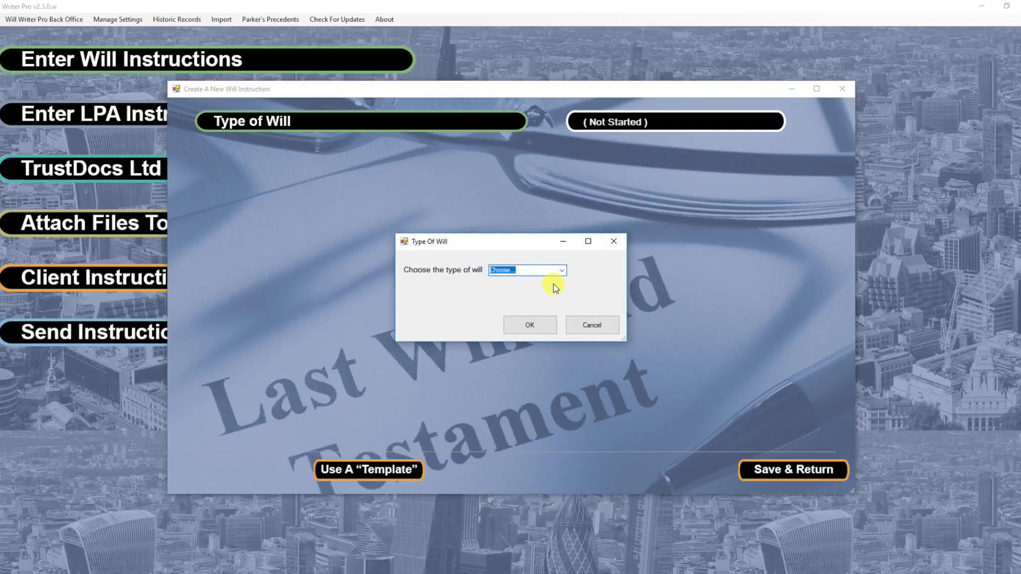
pyautogui.click(562, 271)
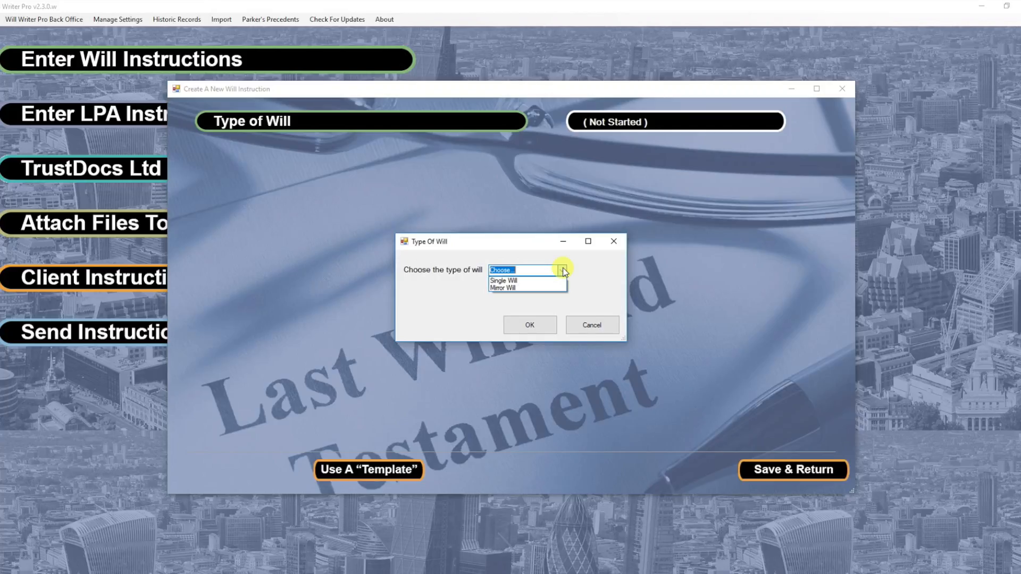
pyautogui.click(530, 287)
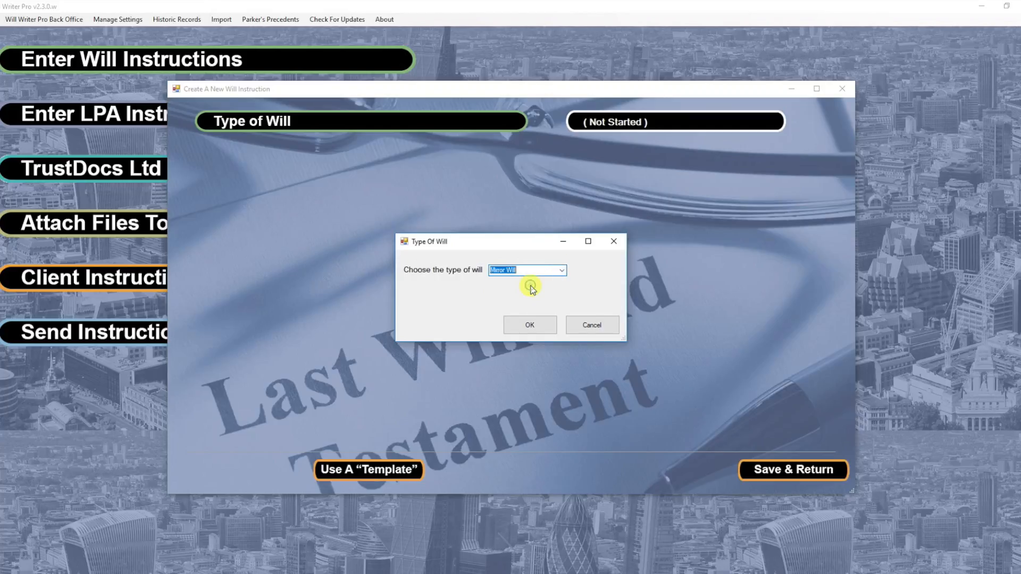
pyautogui.click(529, 326)
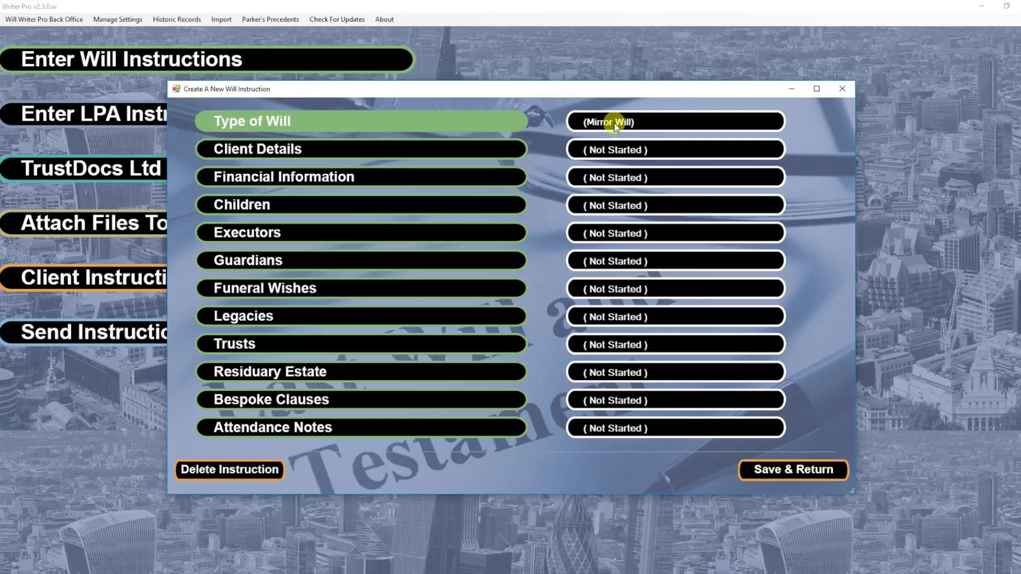
# Step: In the client details, set Client 1's title to Mr and enter the client's forename and surname
pyautogui.click(507, 146)
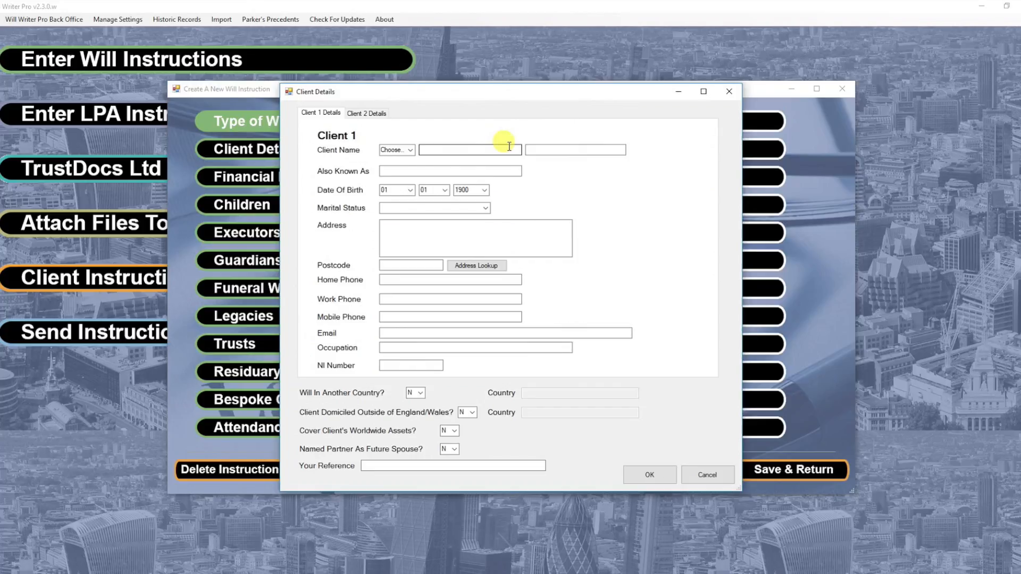
pyautogui.click(410, 151)
pyautogui.click(407, 162)
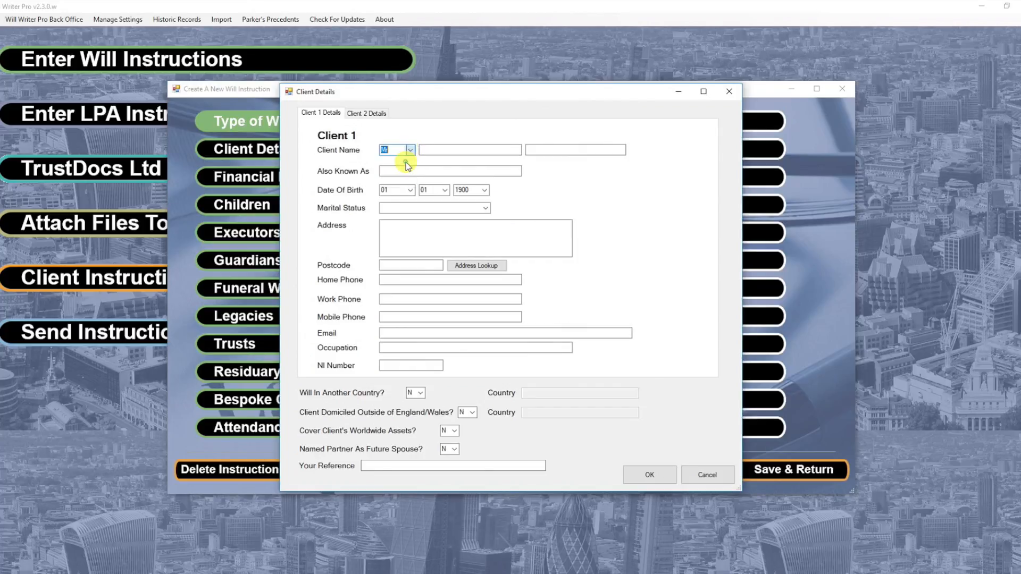
pyautogui.click(428, 150)
pyautogui.write('TOM')
pyautogui.click(537, 150)
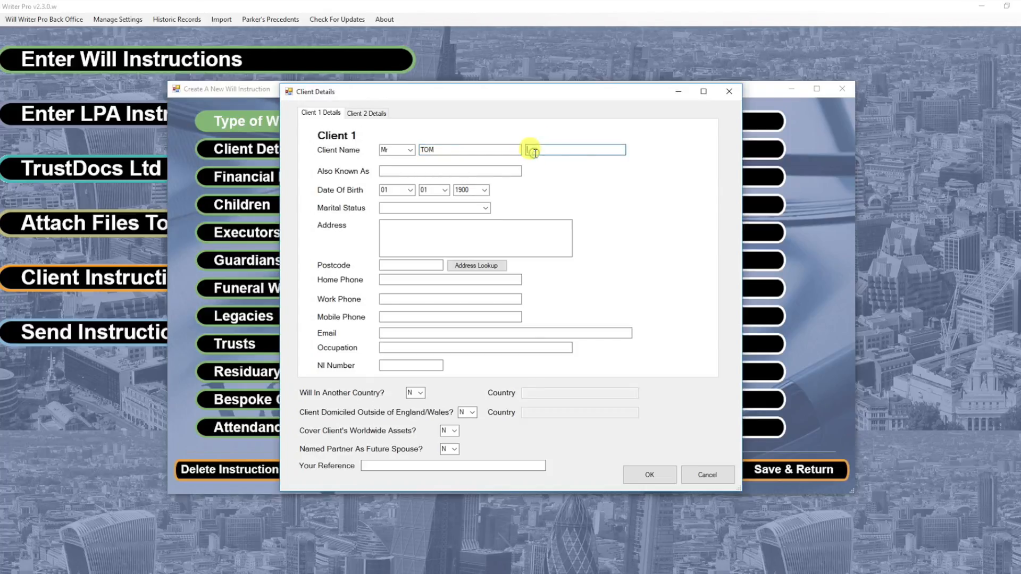
pyautogui.write('THUMB')
# Step: Set Client 1's year of birth and choose Married as the marital status
pyautogui.click(485, 190)
pyautogui.scroll(20, 475, 274)
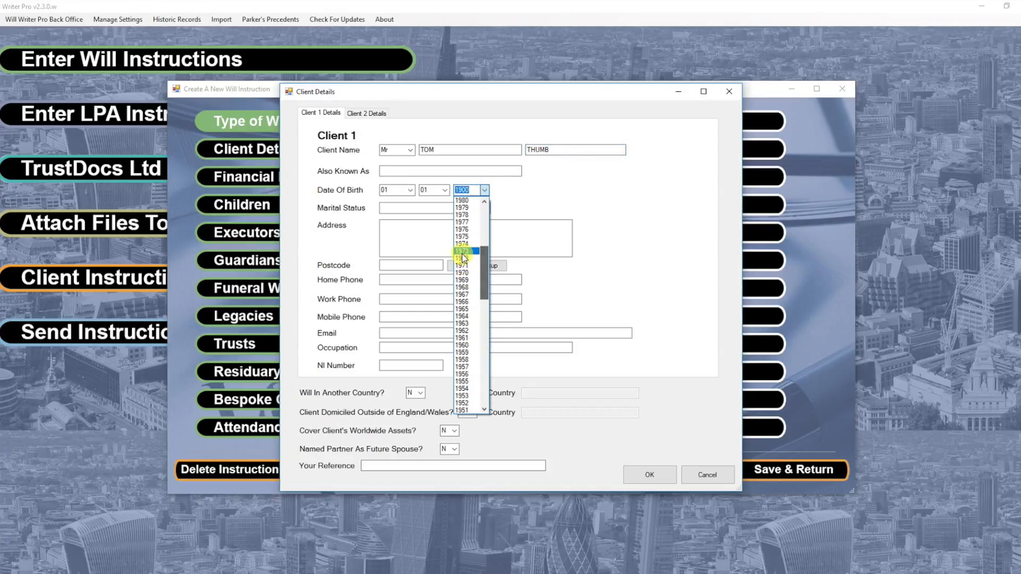
pyautogui.click(462, 253)
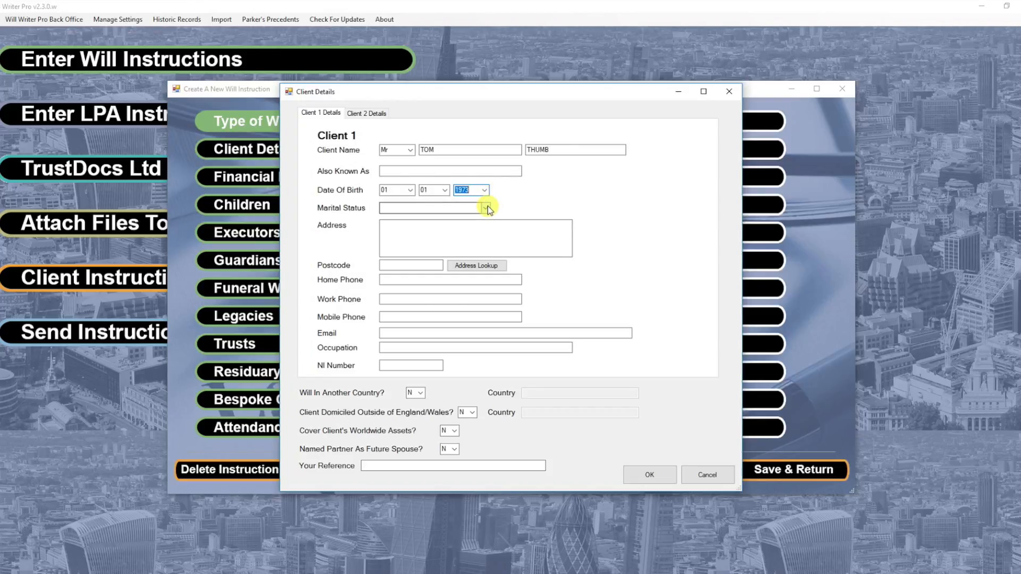
pyautogui.click(485, 208)
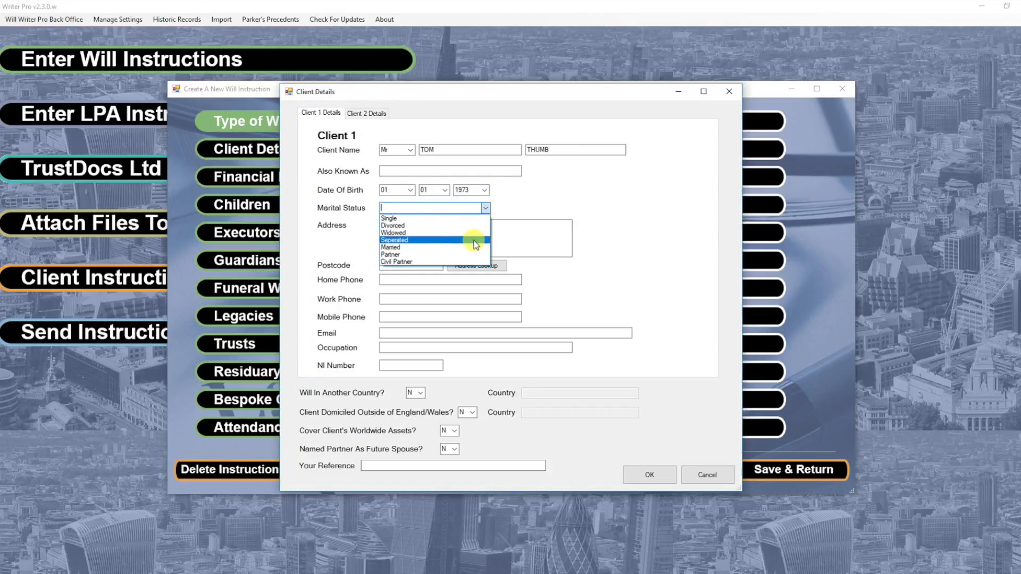
pyautogui.click(475, 248)
# Step: Enter Client 1's postcode and fill in the client's address through the address lookup
pyautogui.click(399, 266)
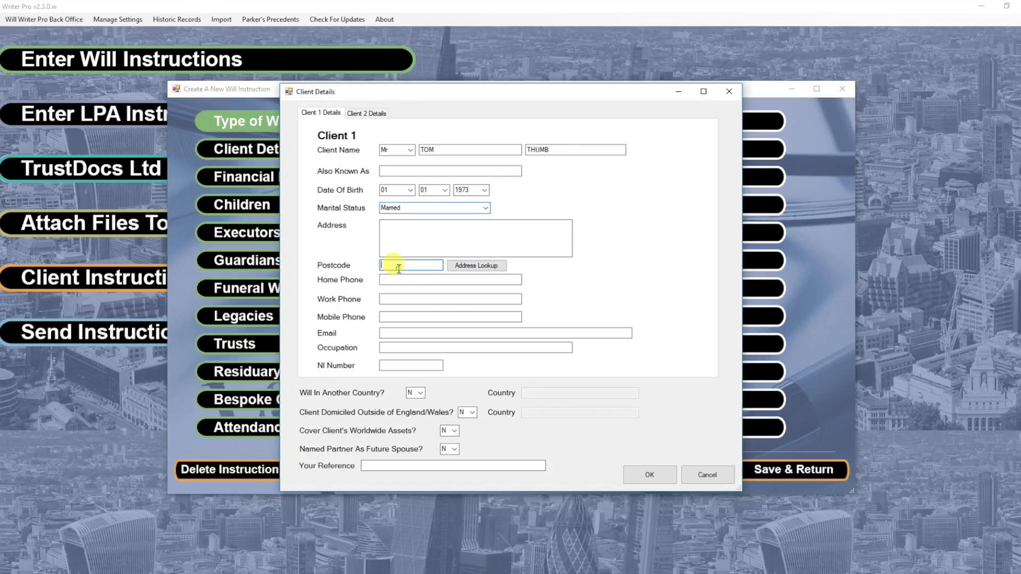
pyautogui.write('CM94QP')
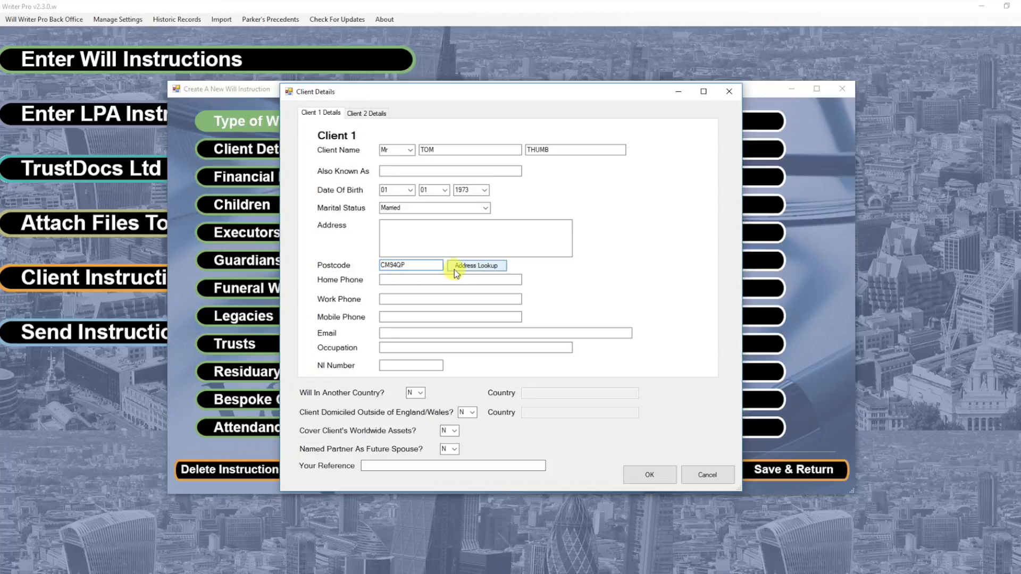
pyautogui.click(455, 266)
pyautogui.click(557, 269)
pyautogui.click(554, 326)
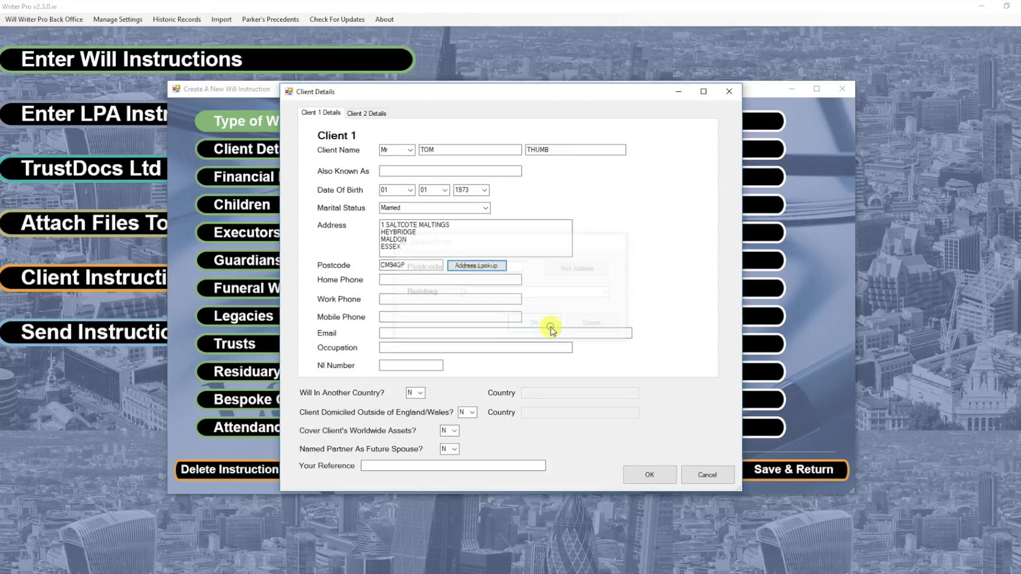
# Step: Enter Client 1's home and mobile phone numbers
pyautogui.click(426, 280)
pyautogui.write('0132')
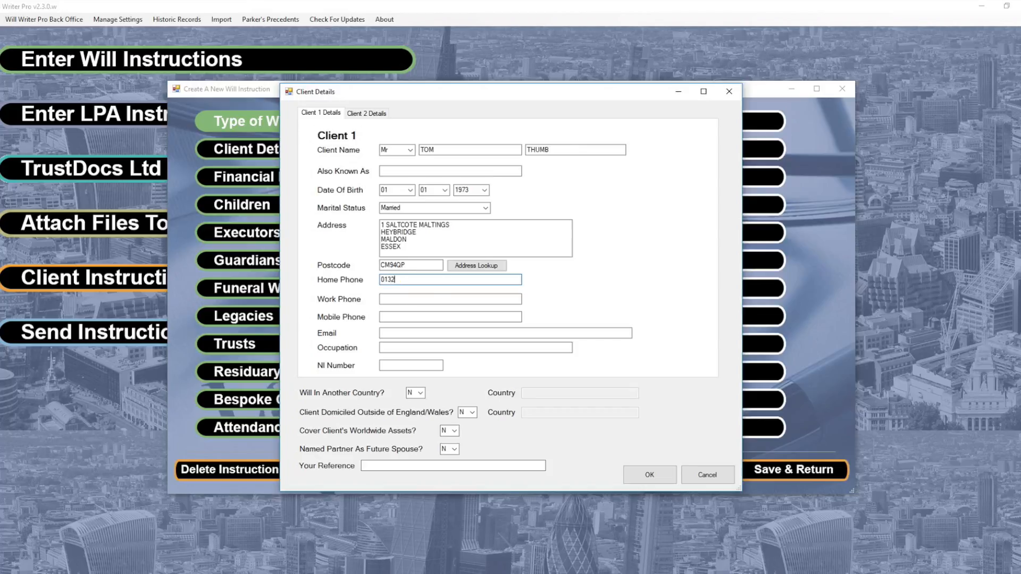
pyautogui.write('27777777')
pyautogui.click(415, 318)
pyautogui.write('0777777777')
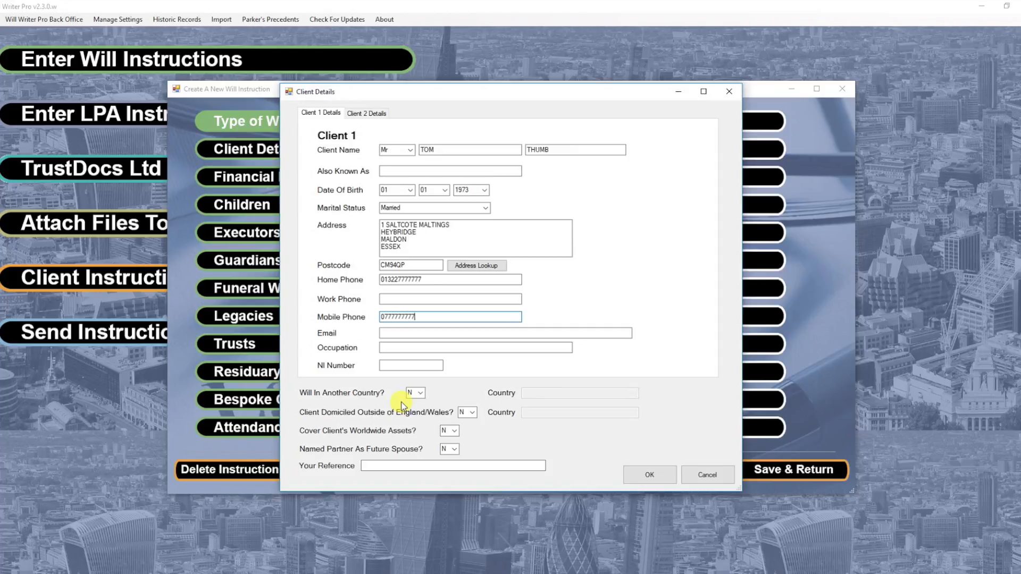
# Step: Record that there is a will in another country by choosing Y and entering SPAIN as the country
pyautogui.click(420, 394)
pyautogui.click(420, 403)
pyautogui.click(530, 392)
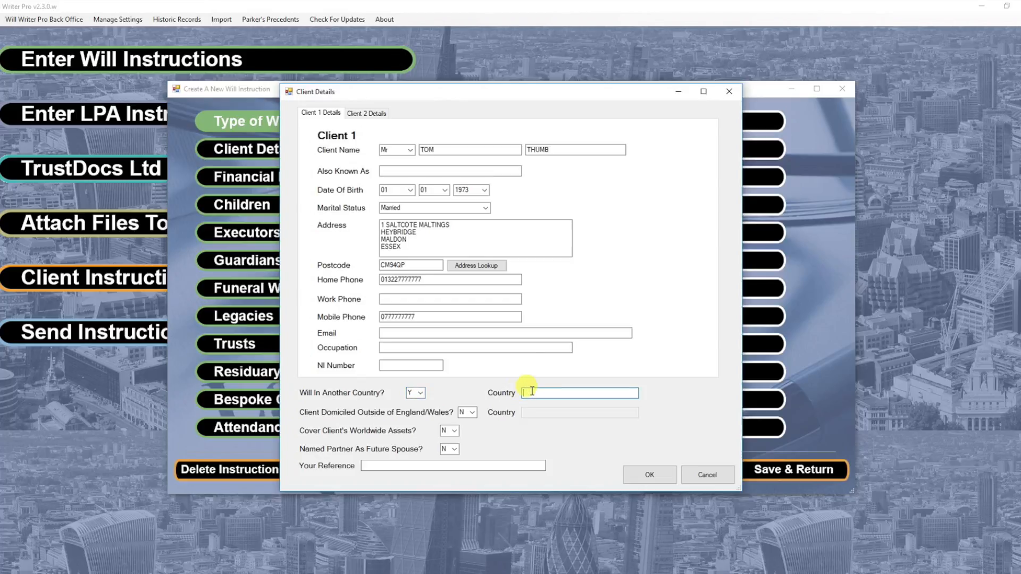
pyautogui.write('SPAIN')
# Step: For Client 2, set the title to Mrs and enter the client's forename
pyautogui.click(361, 116)
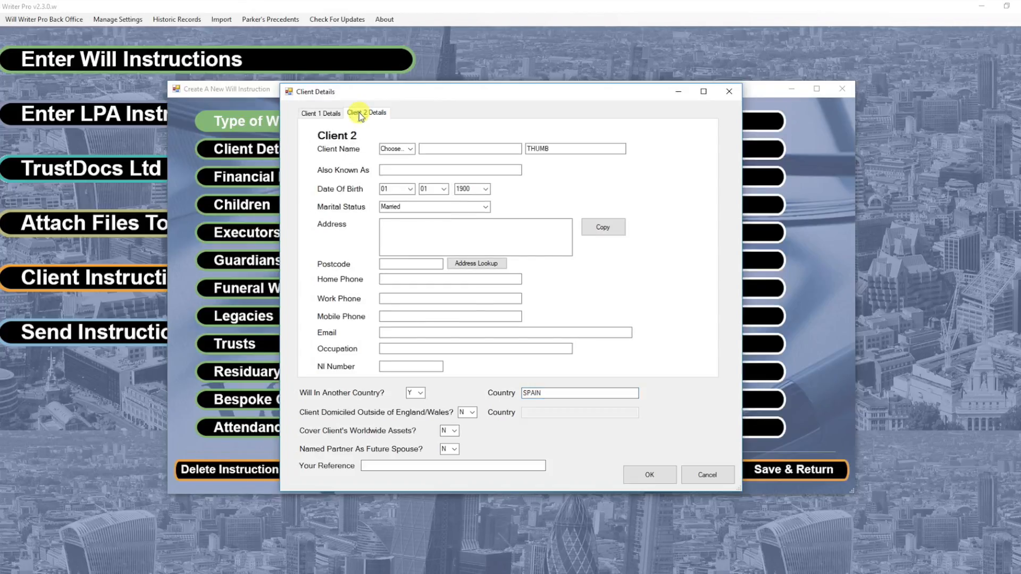
pyautogui.click(410, 149)
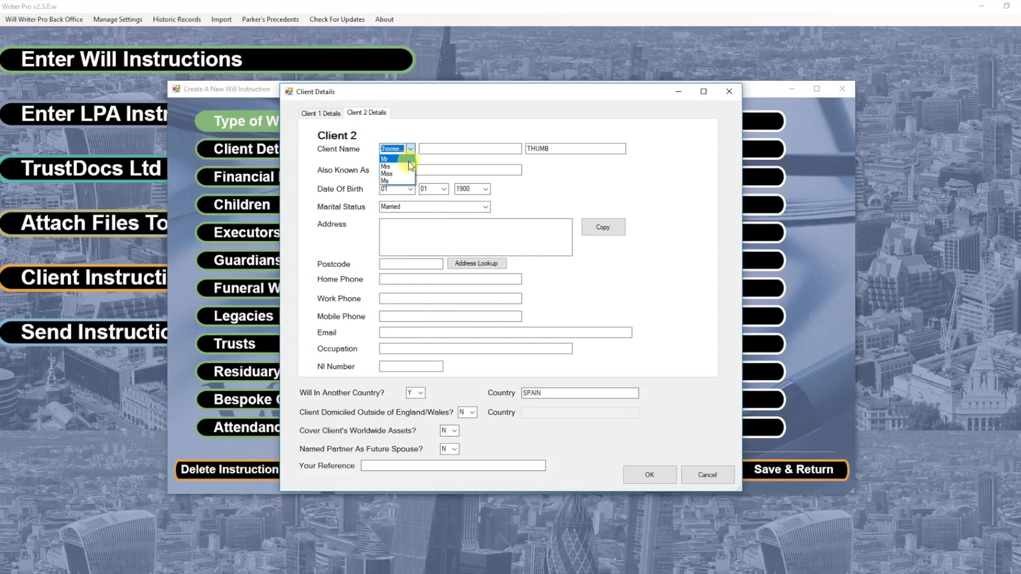
pyautogui.click(408, 167)
pyautogui.click(425, 149)
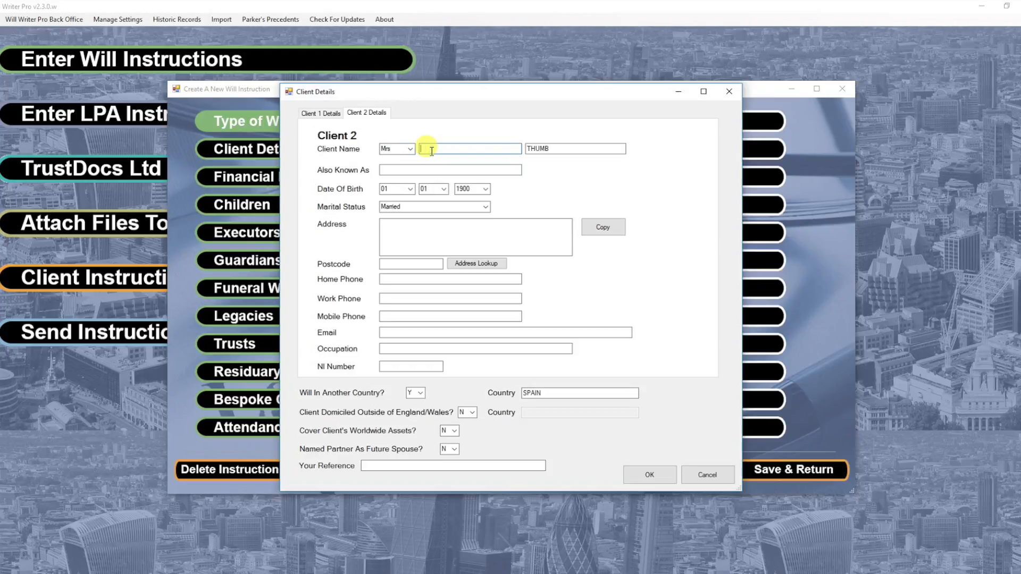
pyautogui.write('TAMMY')
# Step: Set Client 2's year of birth and copy the address details across from Client 1
pyautogui.click(487, 189)
pyautogui.scroll(12, 455, 314)
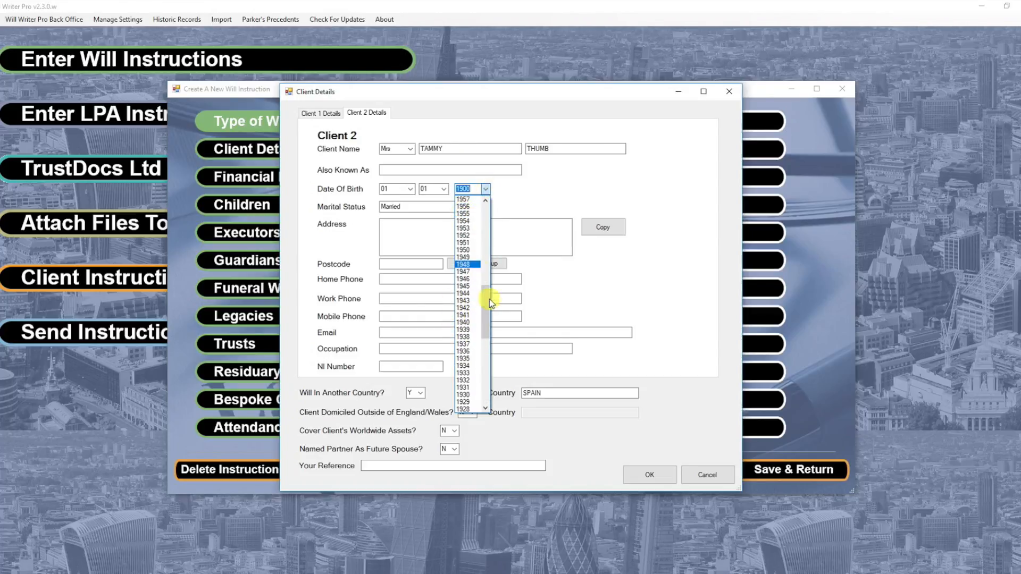
pyautogui.scroll(5, 487, 306)
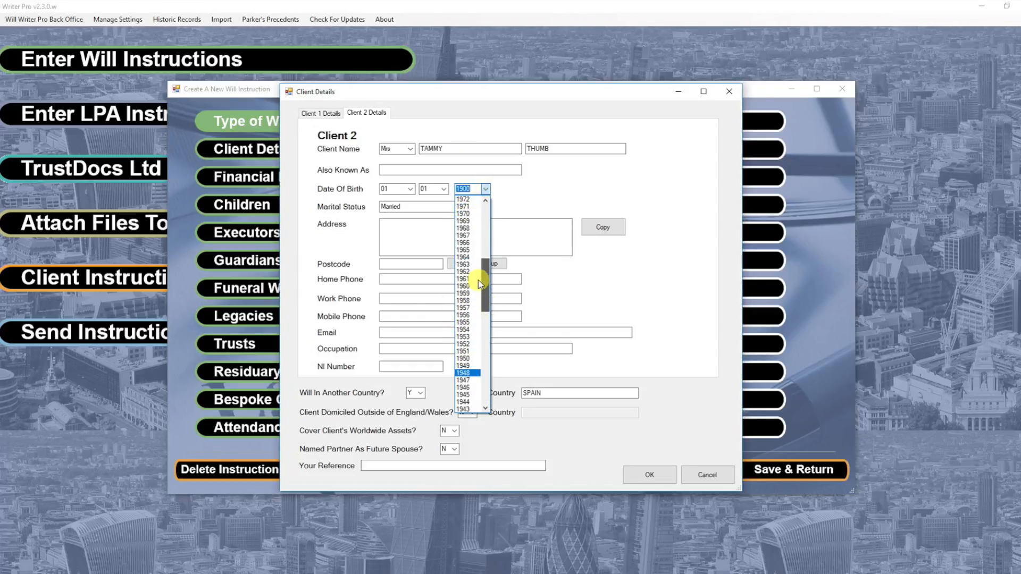
pyautogui.click(464, 243)
pyautogui.click(588, 228)
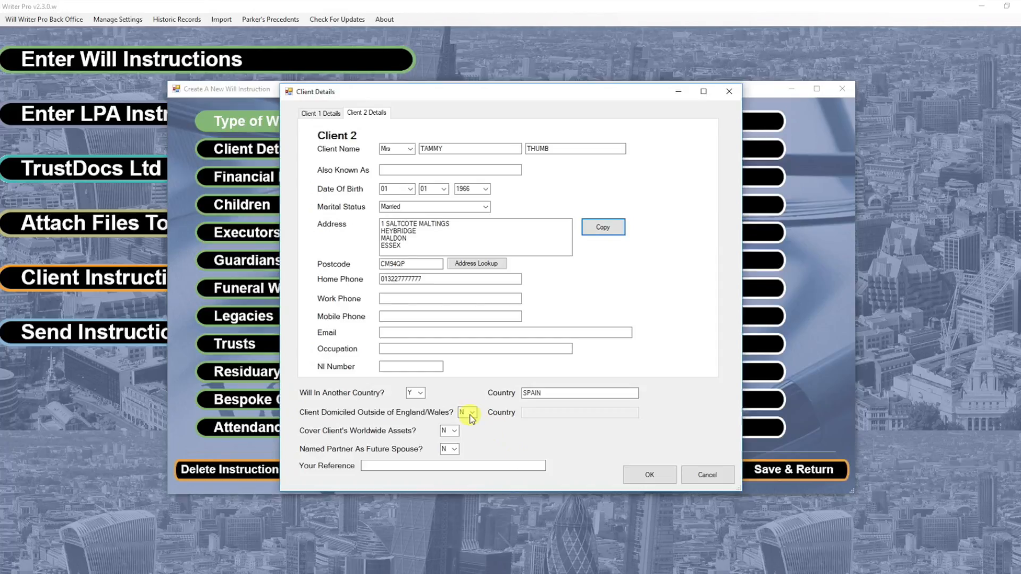
# Step: Save the client details and complete the Financial Information section with all its fields left blank
pyautogui.click(636, 475)
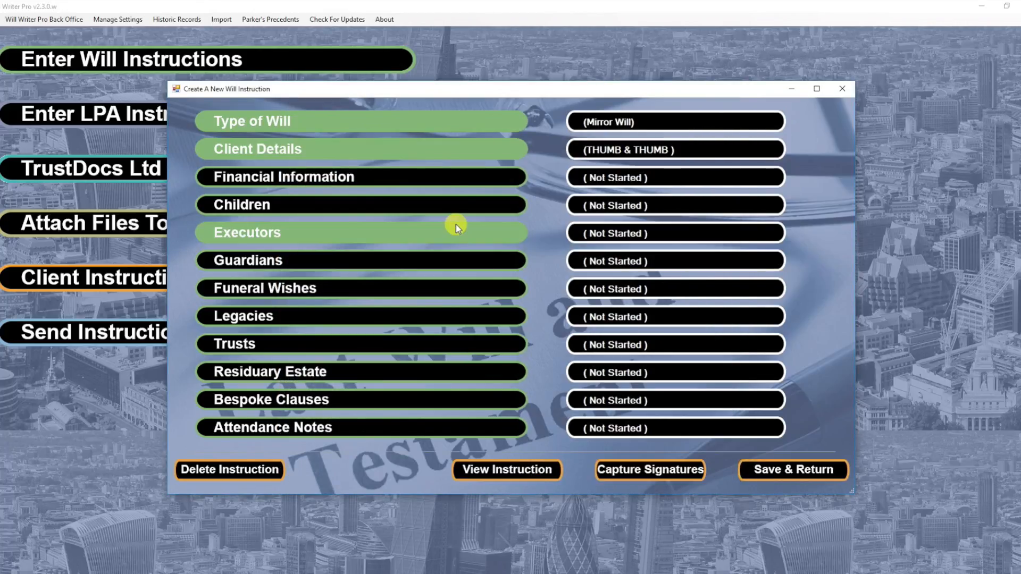
pyautogui.click(451, 180)
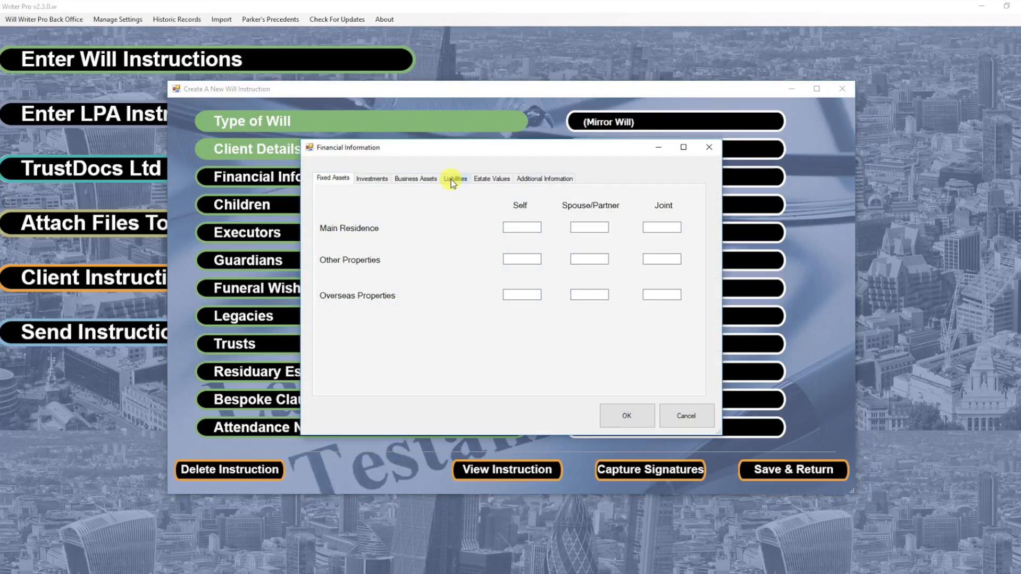
pyautogui.click(625, 417)
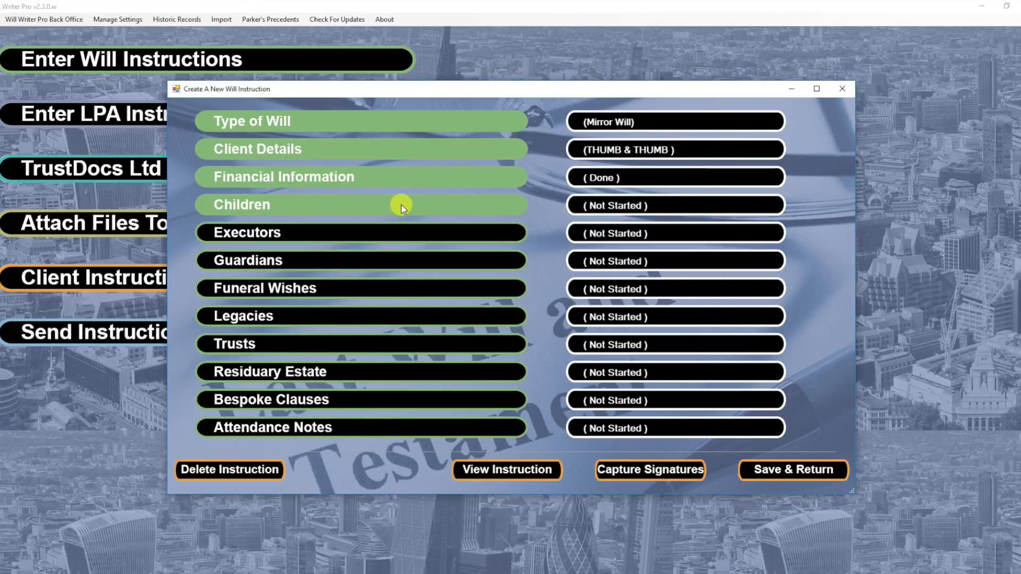
# Step: Add a child in the Children section with the title Mr and enter the child's forename and surname
pyautogui.click(401, 206)
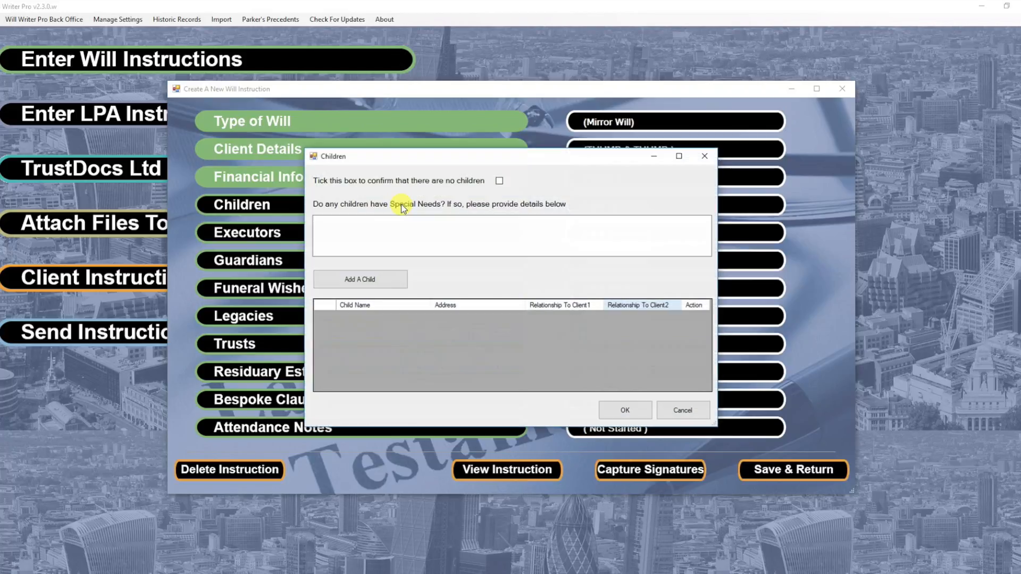
pyautogui.click(384, 285)
pyautogui.click(512, 173)
pyautogui.click(508, 181)
pyautogui.click(486, 189)
pyautogui.write('BEN')
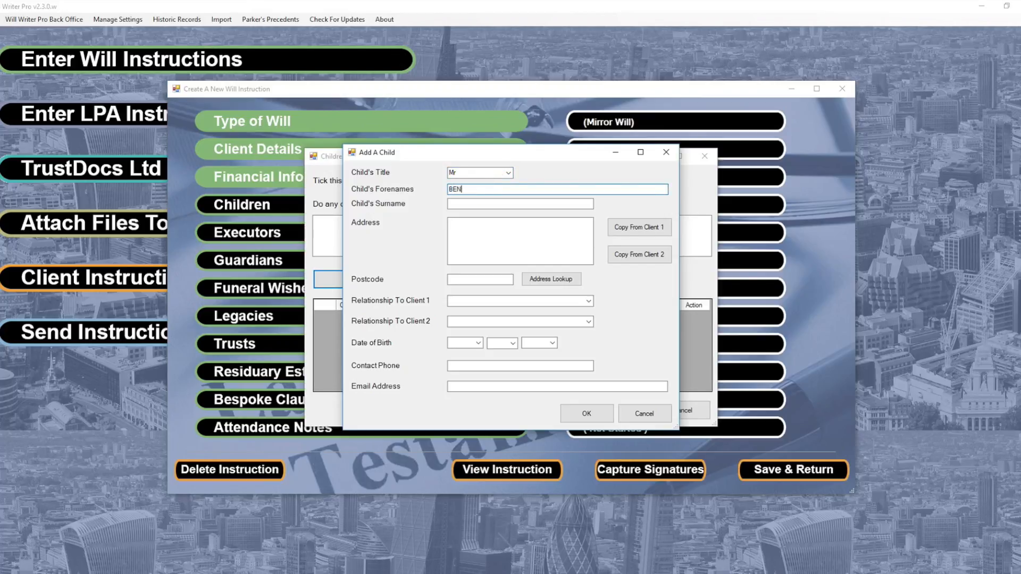
pyautogui.click(485, 204)
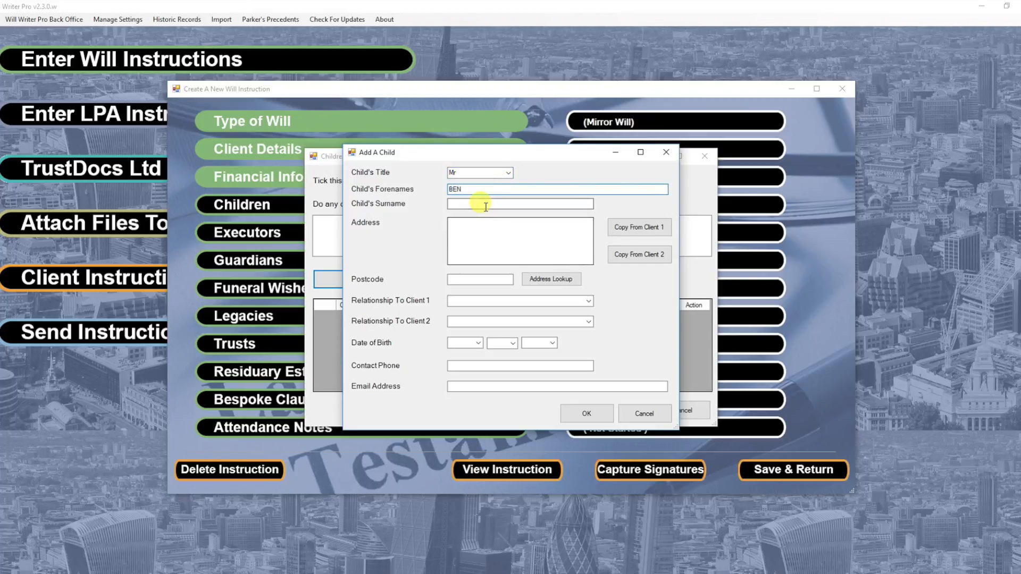
pyautogui.write('THUMB')
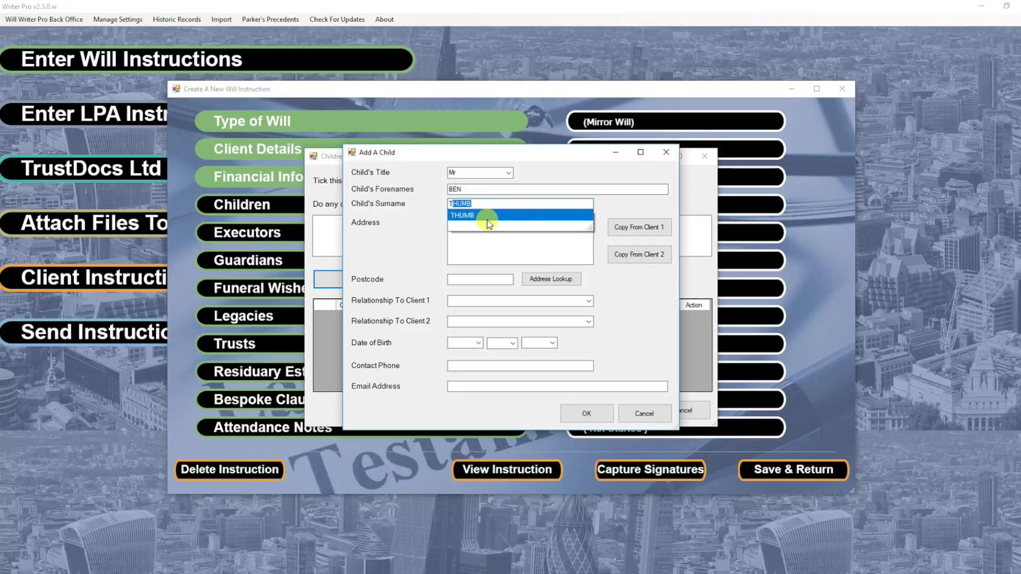
pyautogui.click(488, 216)
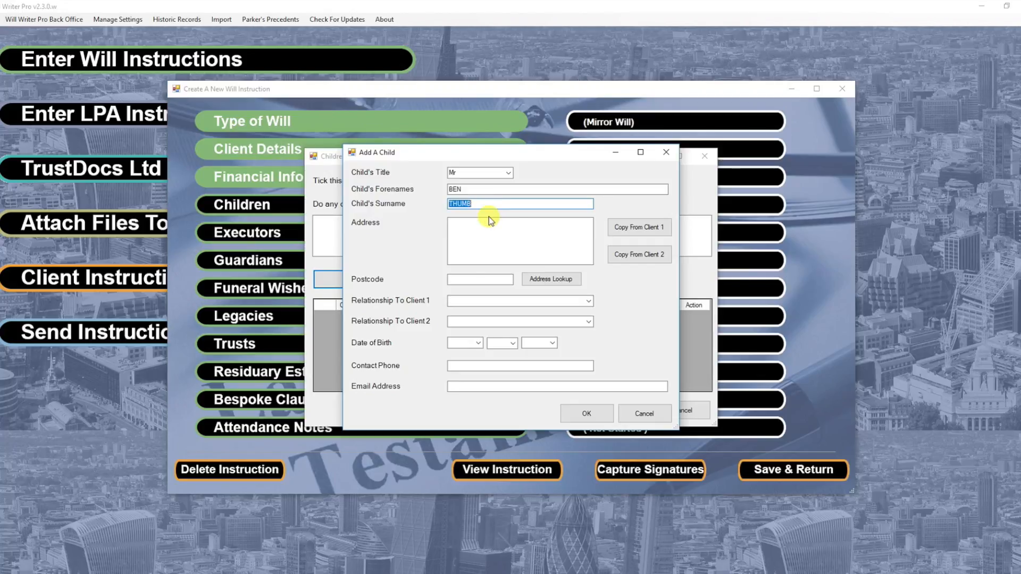
# Step: Copy Client 1's address to the child and set the relationship to both clients to Bloodline
pyautogui.click(631, 228)
pyautogui.click(588, 301)
pyautogui.click(587, 313)
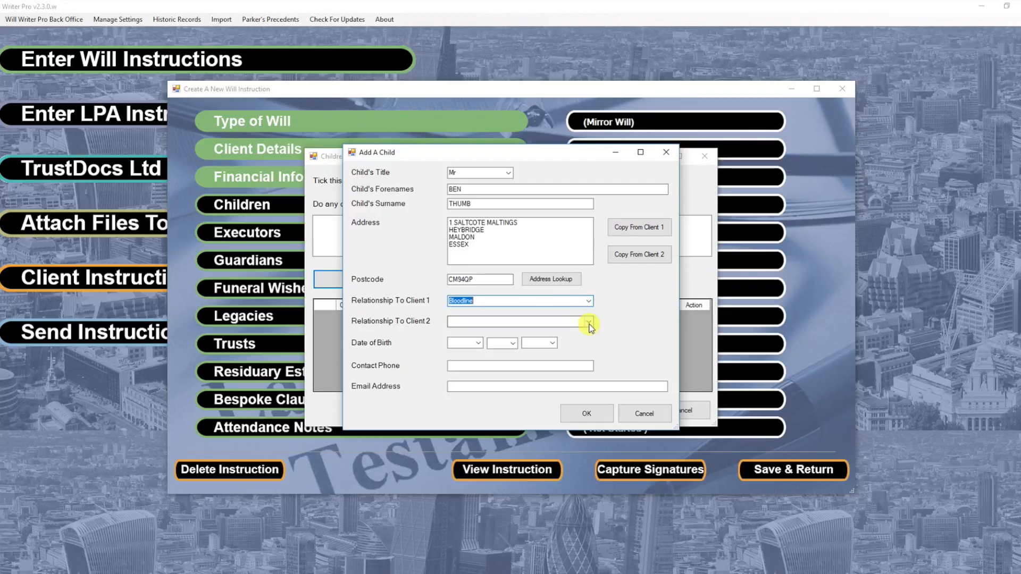
pyautogui.click(589, 322)
pyautogui.click(586, 332)
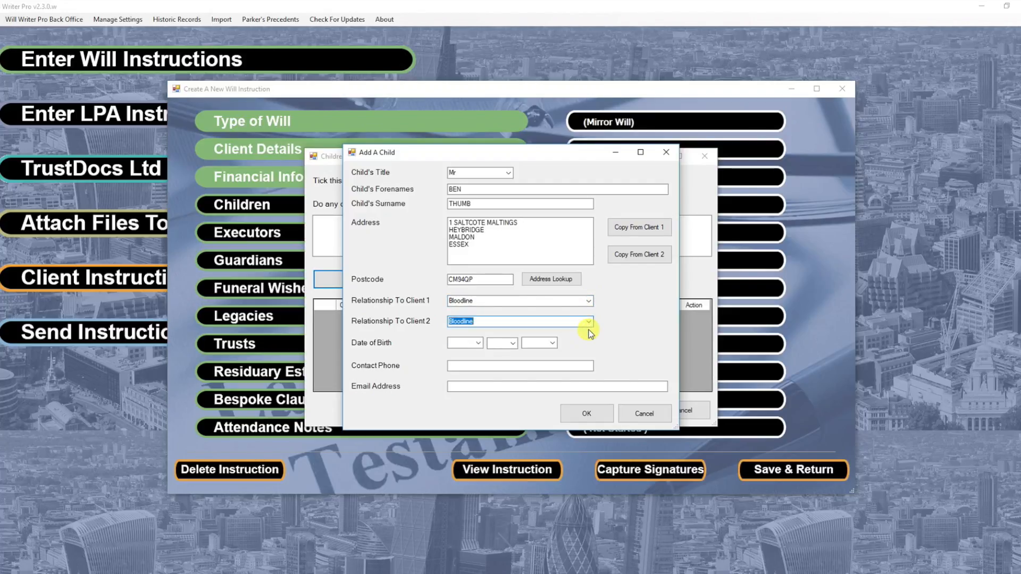
# Step: Set the child's date of birth, then save the child's record and the Children section
pyautogui.click(476, 343)
pyautogui.click(464, 402)
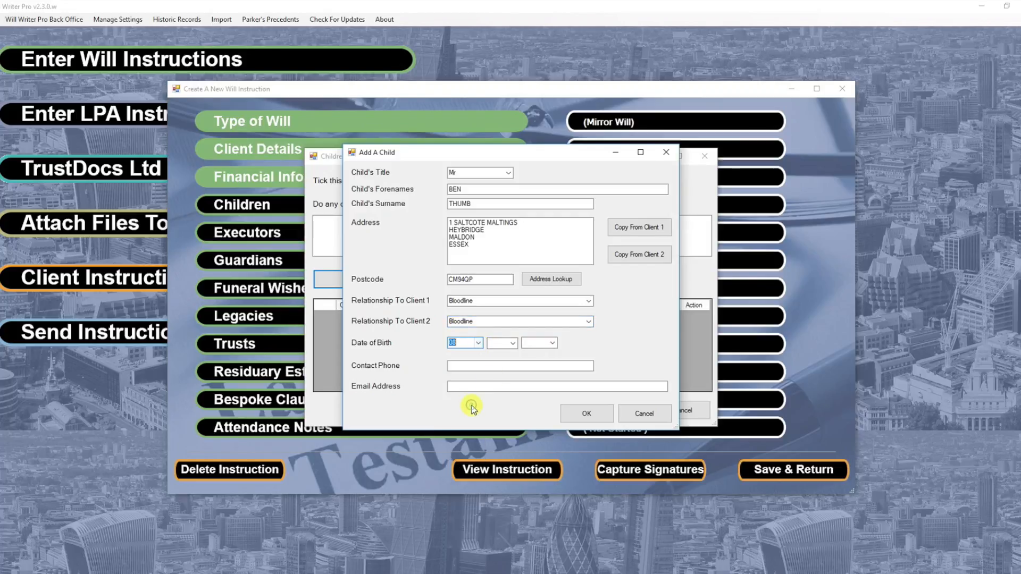
pyautogui.click(513, 345)
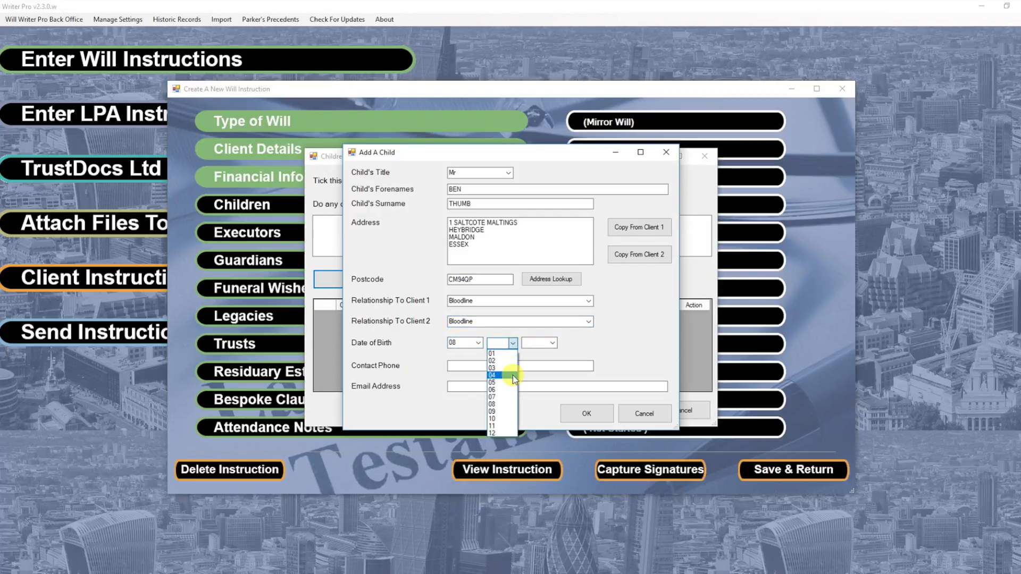
pyautogui.click(513, 376)
pyautogui.click(551, 344)
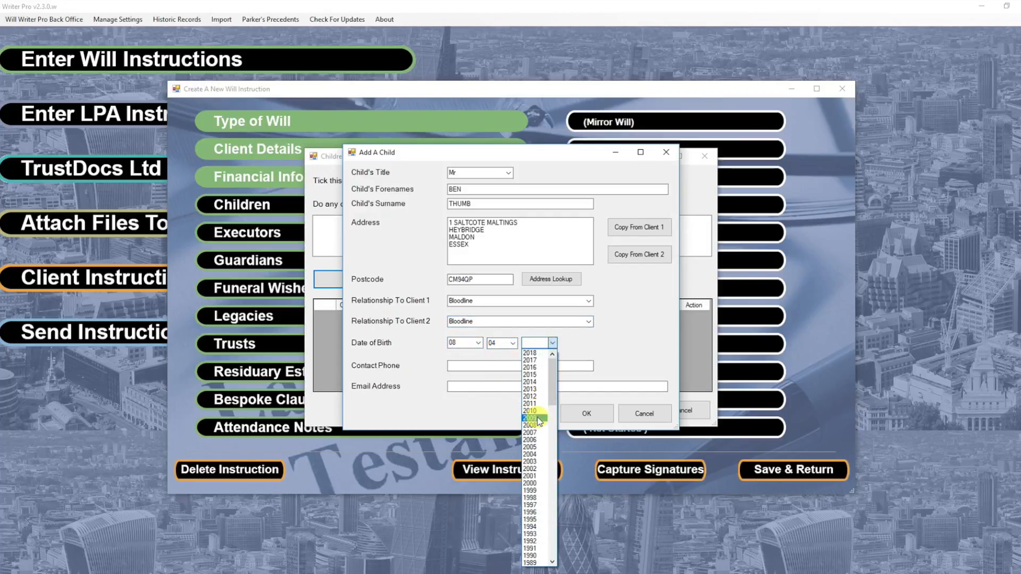
pyautogui.click(543, 542)
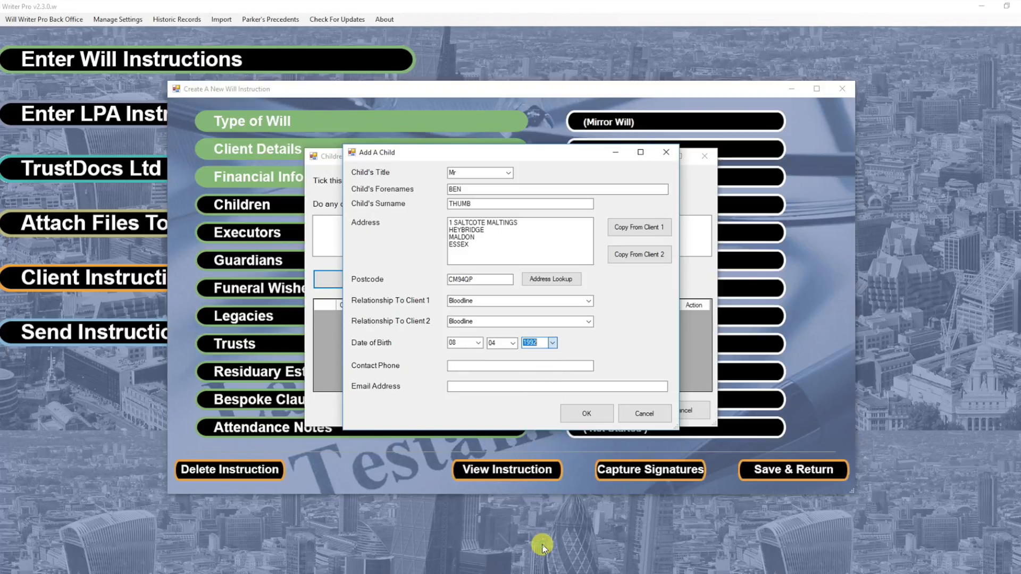
pyautogui.click(594, 413)
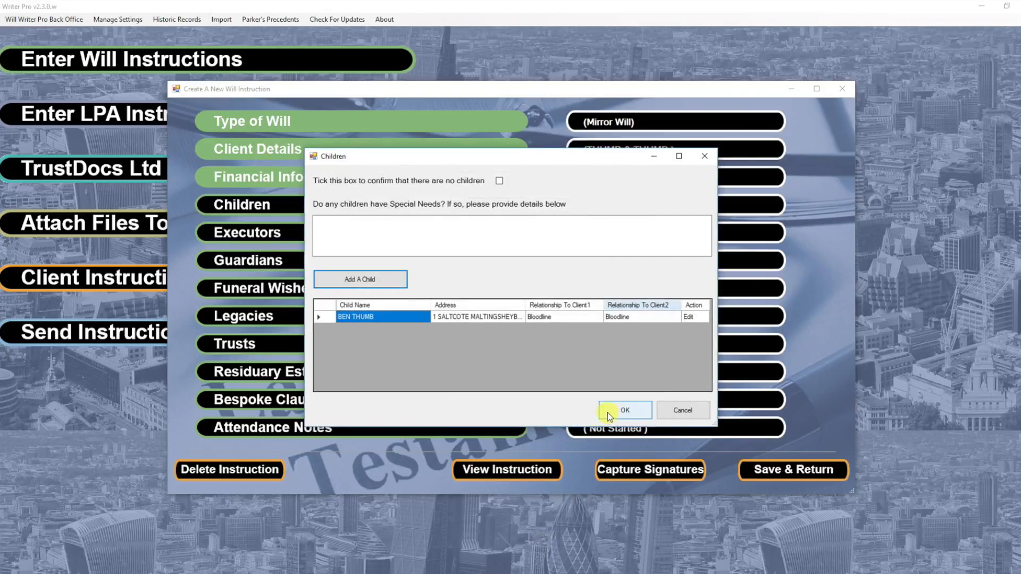
pyautogui.click(616, 412)
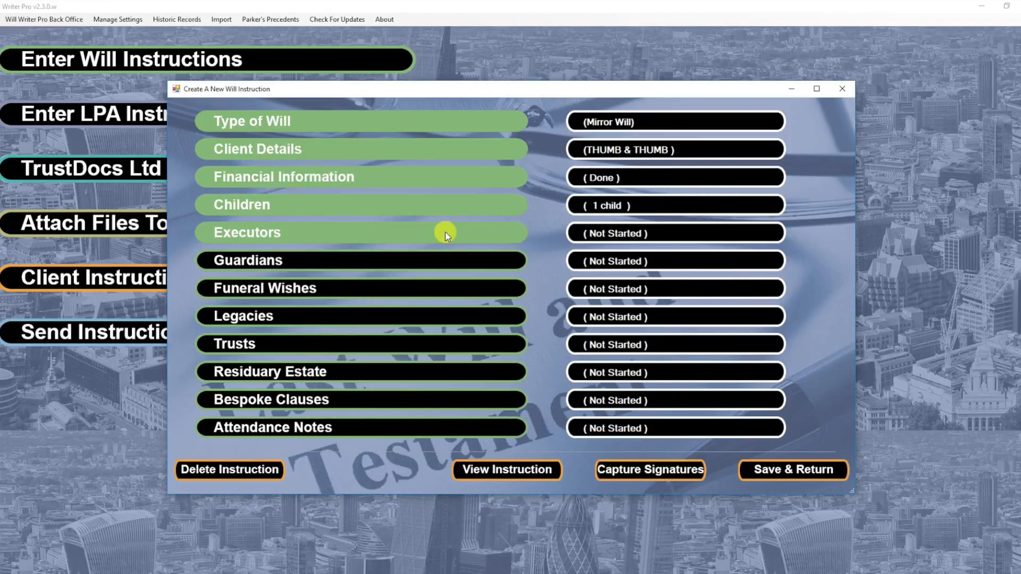
# Step: Start the Executors section with the executor type Spouse/Partner with Substitutes
pyautogui.click(445, 232)
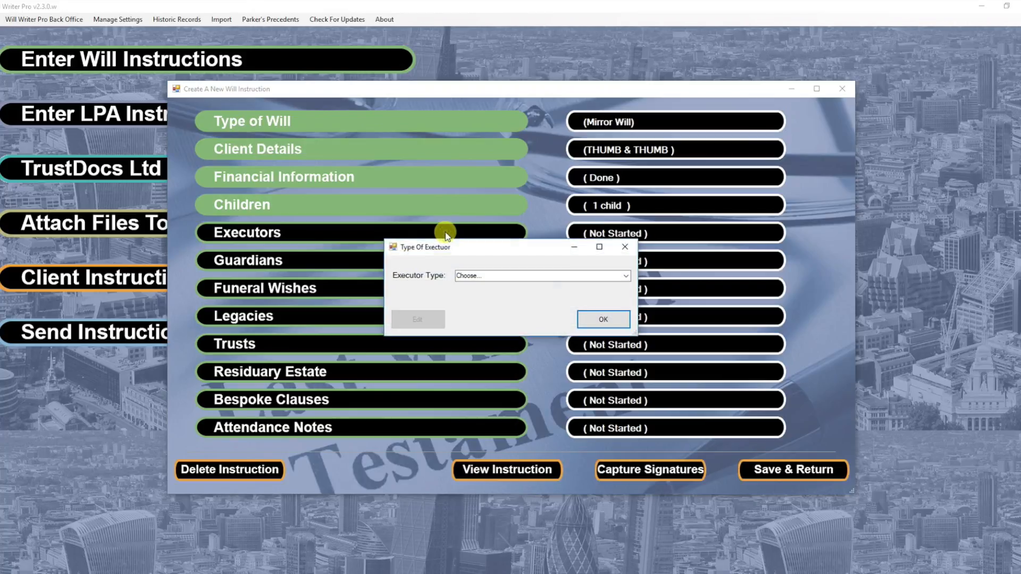
pyautogui.click(628, 276)
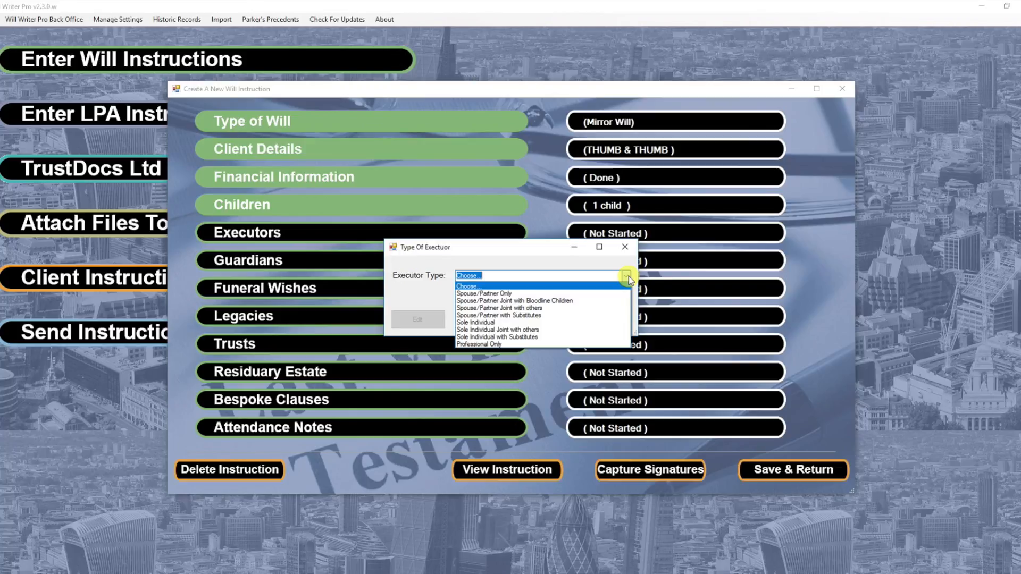
pyautogui.click(578, 315)
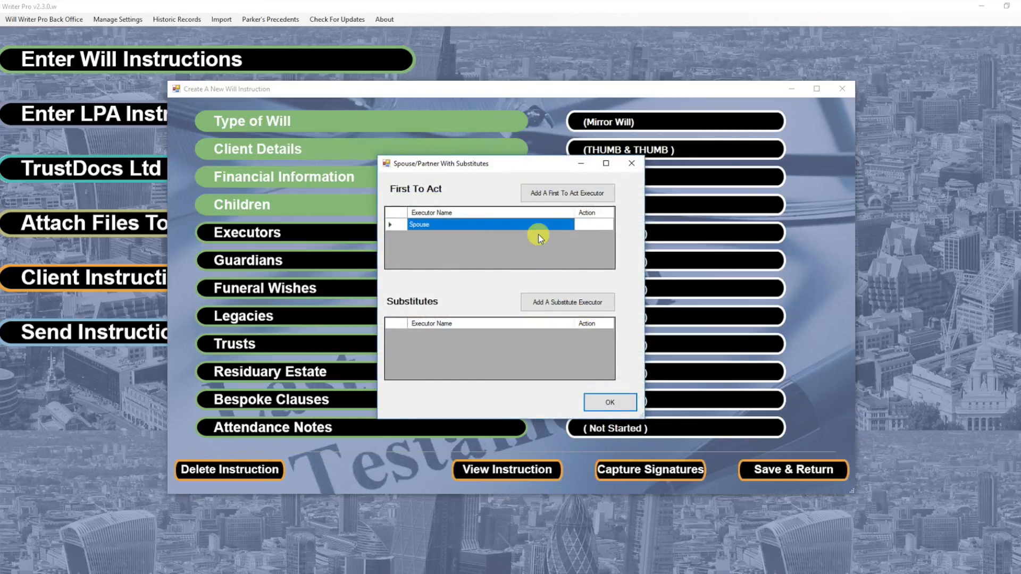
# Step: Add the child as substitute executor with the title Mr, forename and surname, and save the Executors section
pyautogui.click(548, 300)
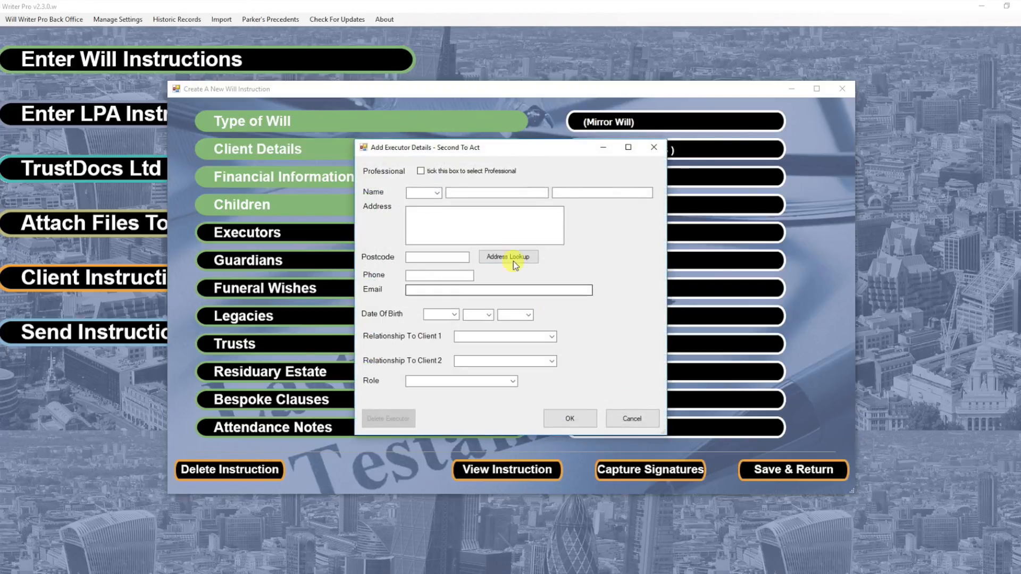
pyautogui.click(437, 193)
pyautogui.click(437, 204)
pyautogui.click(452, 193)
pyautogui.write('BEN')
pyautogui.click(458, 191)
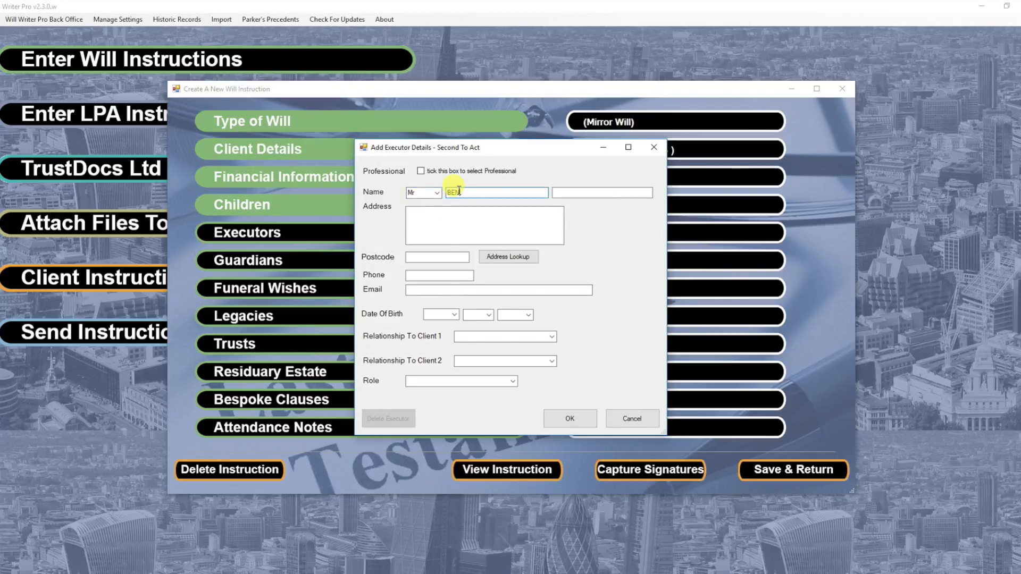
pyautogui.click(574, 192)
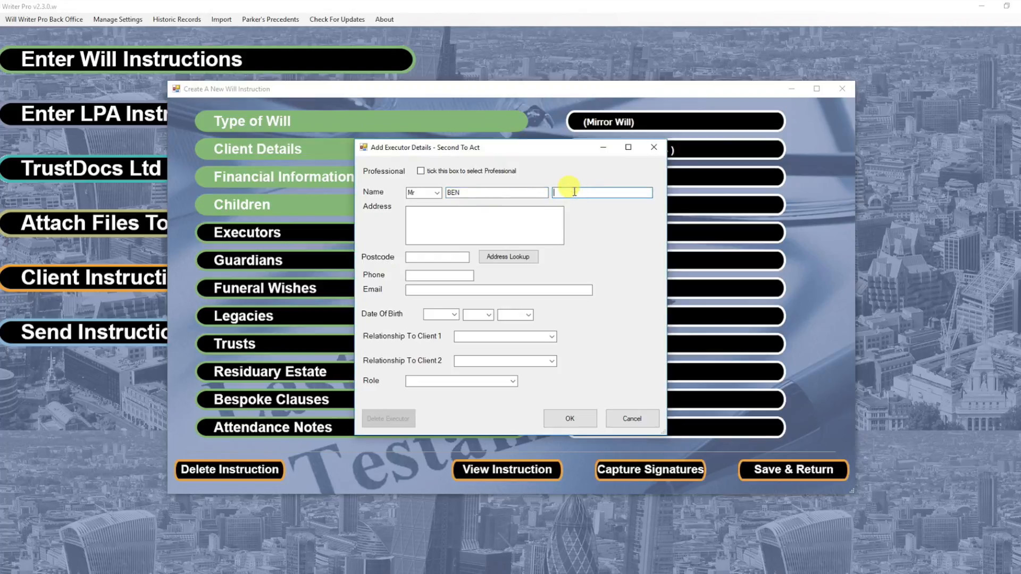
pyautogui.write('THUMB')
pyautogui.click(588, 418)
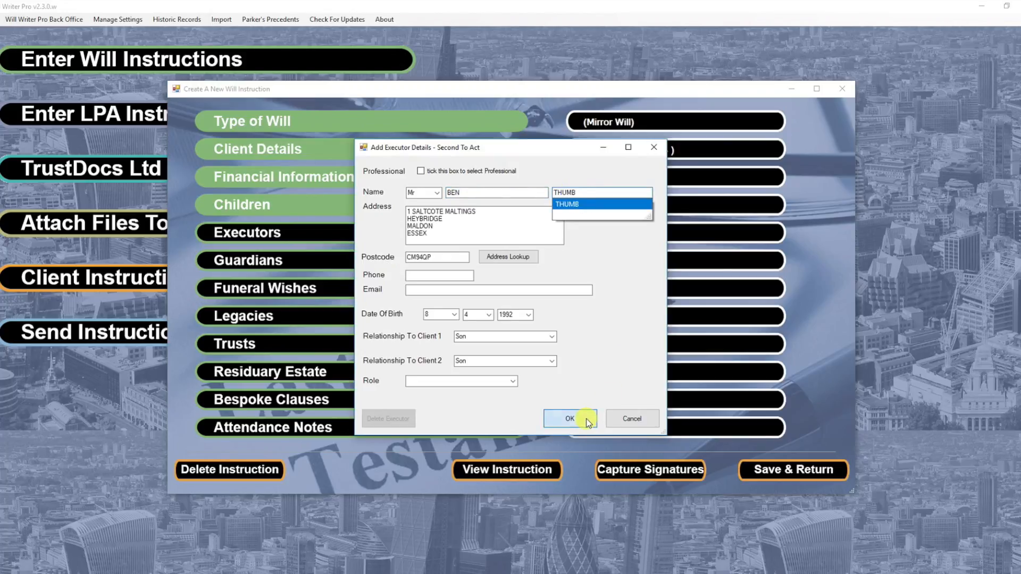
pyautogui.click(608, 400)
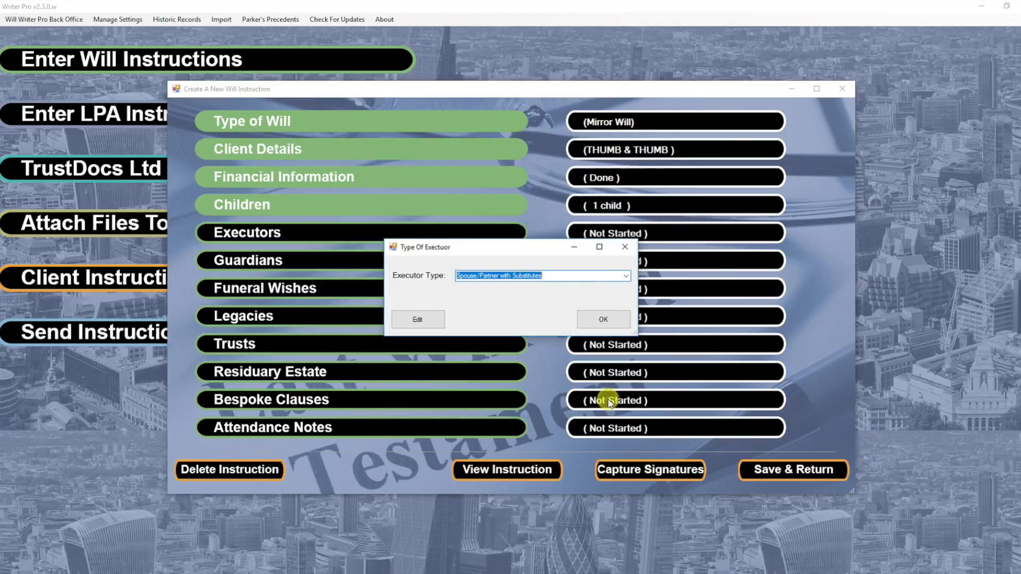
pyautogui.click(606, 321)
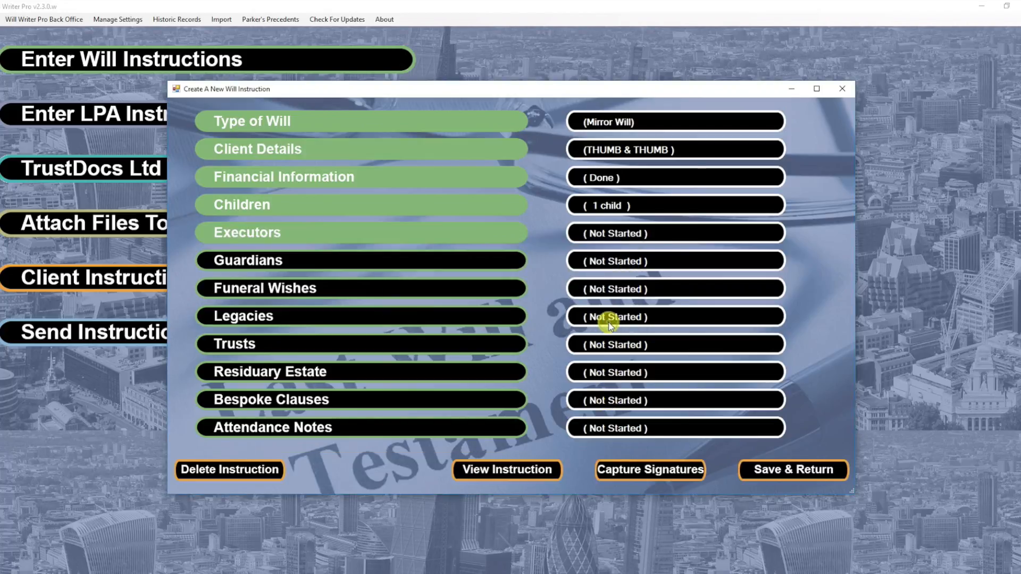
# Step: Start the Guardians section with the guardian type Sole Individual with Substitutes
pyautogui.click(490, 260)
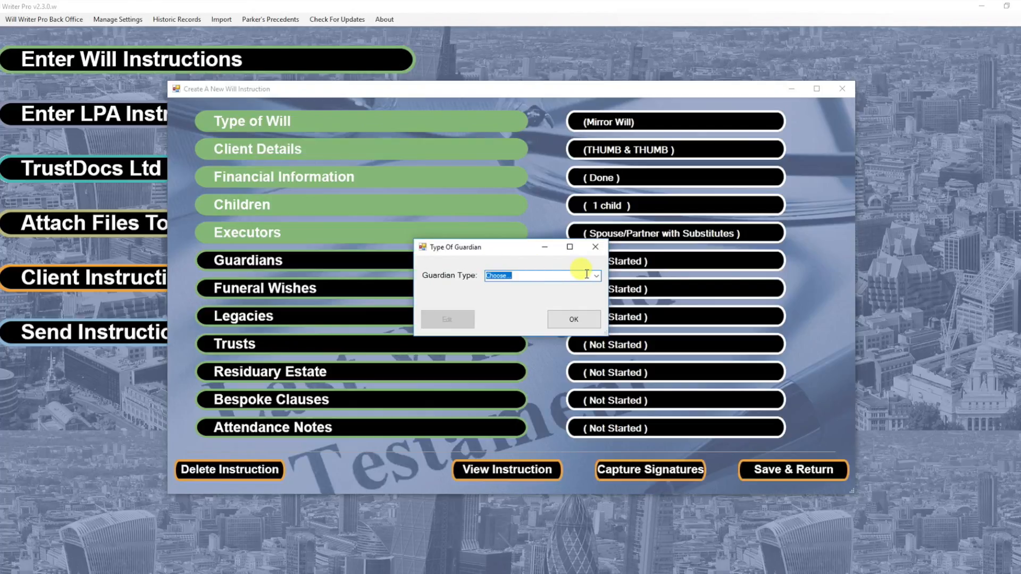
pyautogui.click(596, 275)
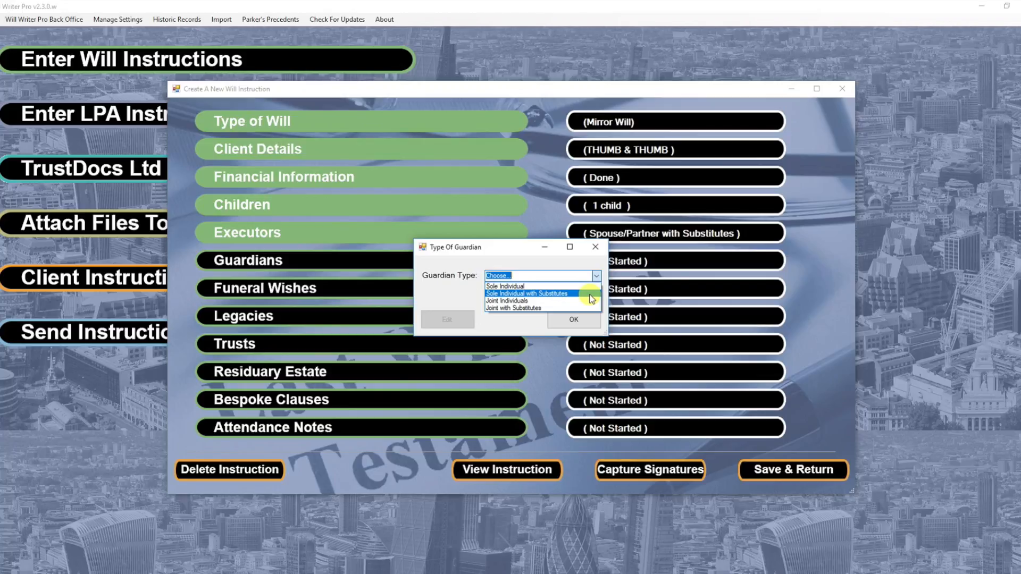
pyautogui.click(589, 294)
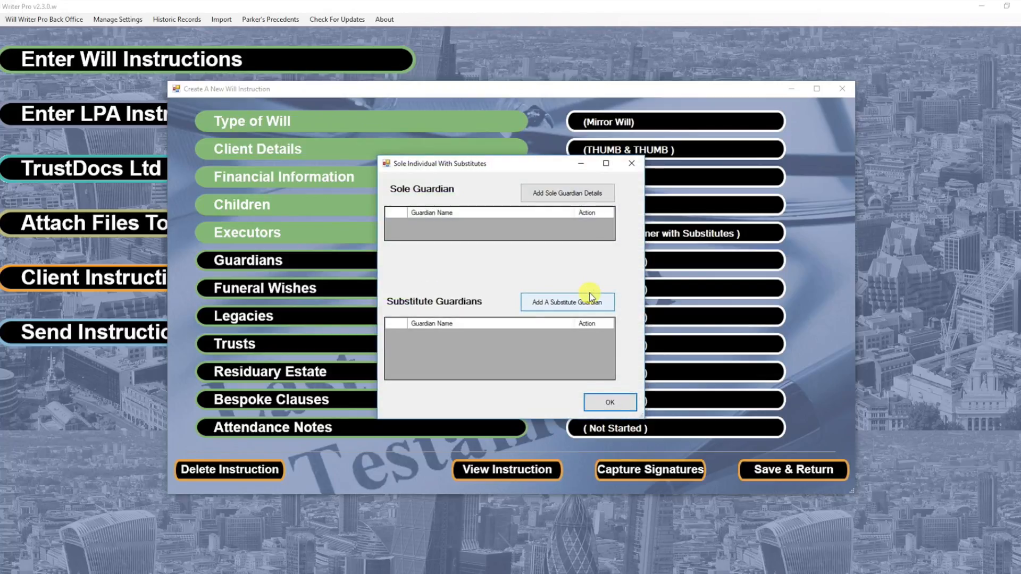
# Step: Add the sole guardian with the title Mr, entering the guardian's forename and surname
pyautogui.click(576, 199)
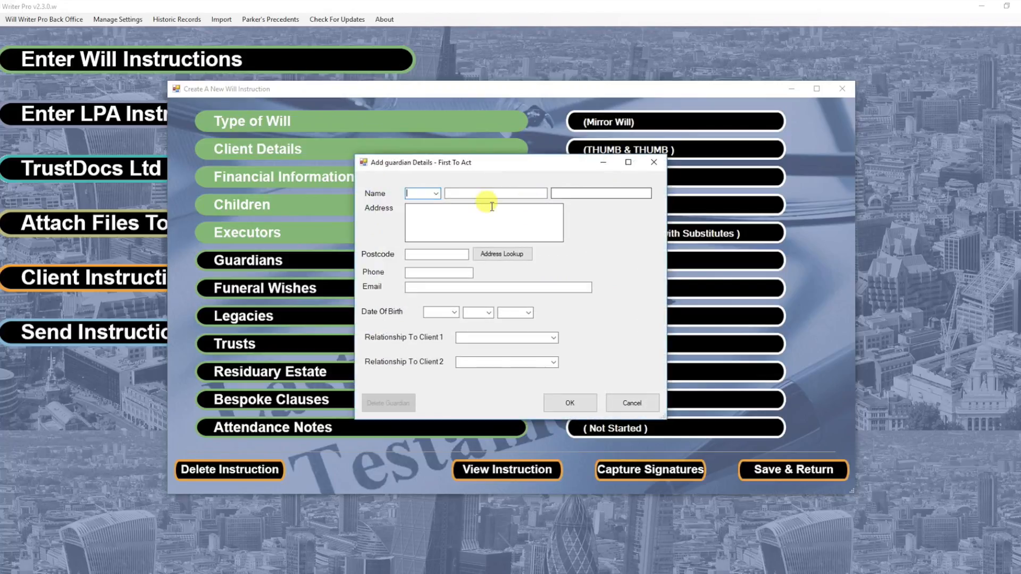
pyautogui.click(436, 193)
pyautogui.click(431, 200)
pyautogui.click(457, 193)
pyautogui.write('BEN')
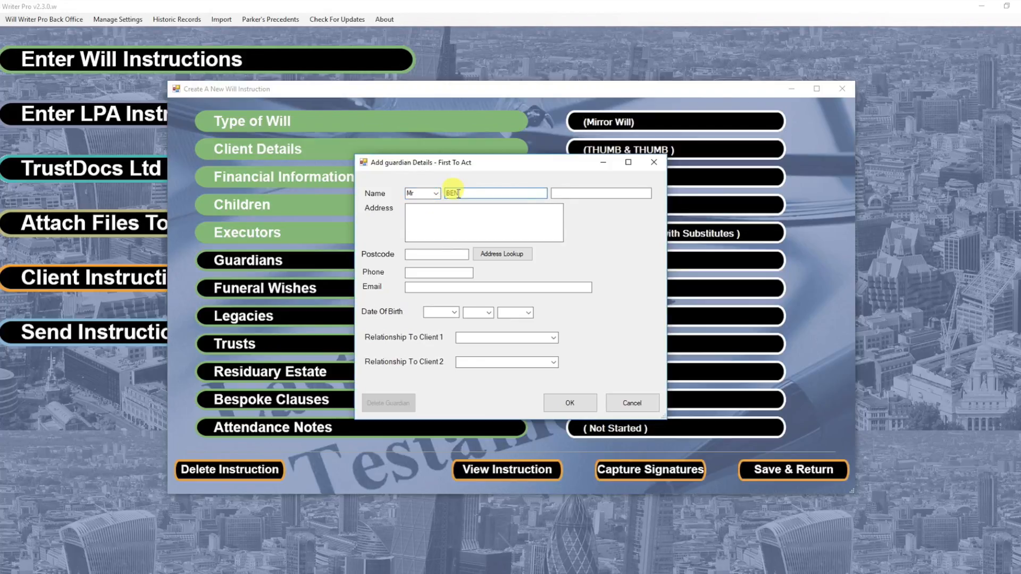
pyautogui.click(556, 194)
pyautogui.write('B')
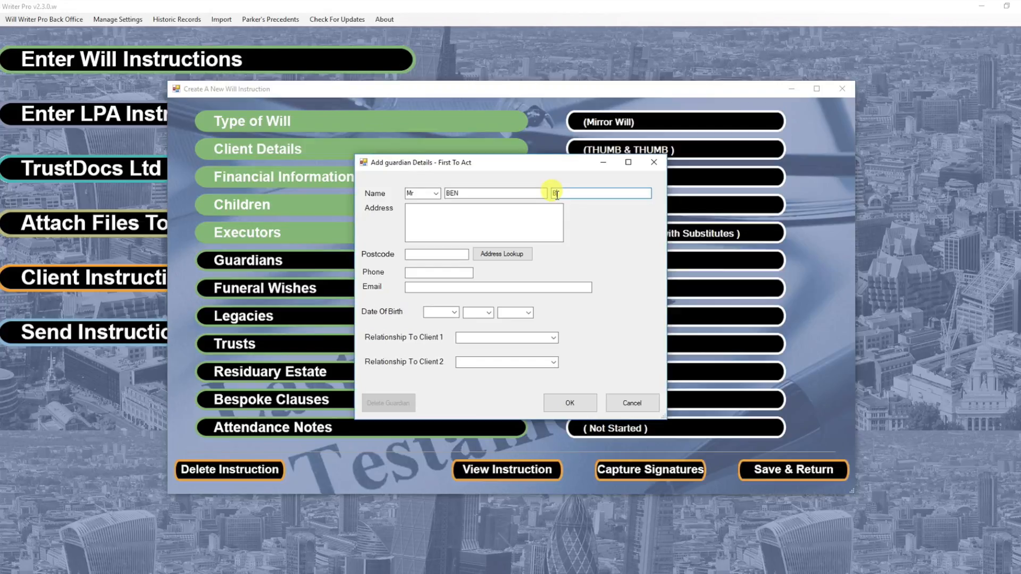
pyautogui.write('LOGGS')
pyautogui.click(570, 403)
# Step: Add a substitute guardian with the title Mrs, forename and surname, and save the Guardians section
pyautogui.click(553, 305)
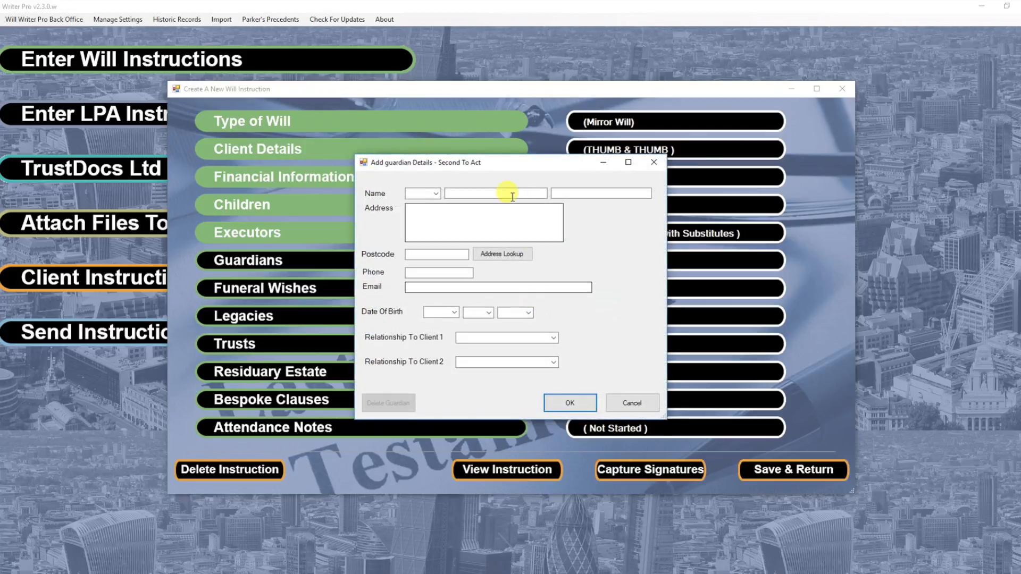
pyautogui.click(436, 194)
pyautogui.click(436, 211)
pyautogui.click(454, 192)
pyautogui.write('BETTY')
pyautogui.click(556, 192)
pyautogui.write('BLOGGS')
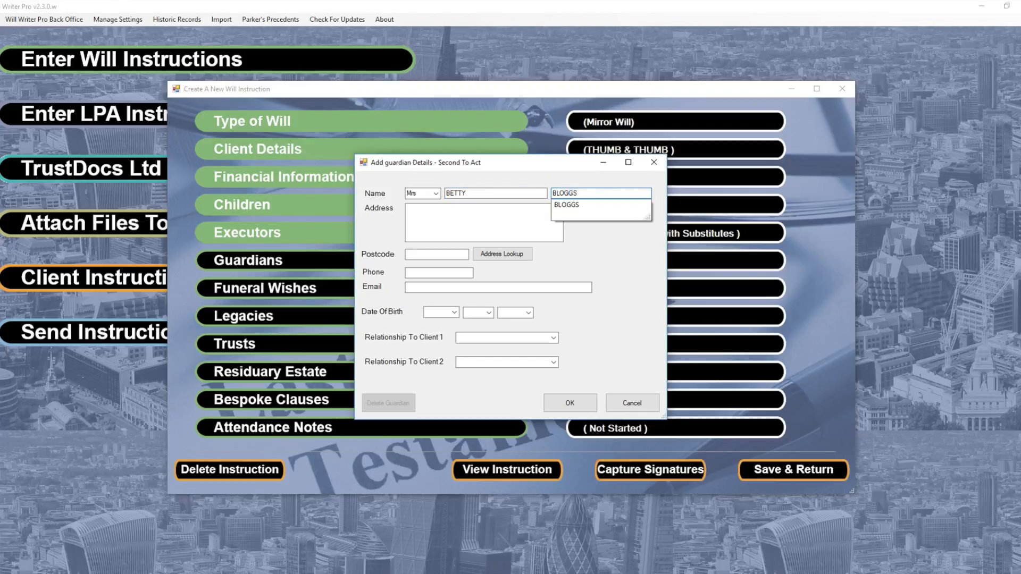
pyautogui.click(556, 192)
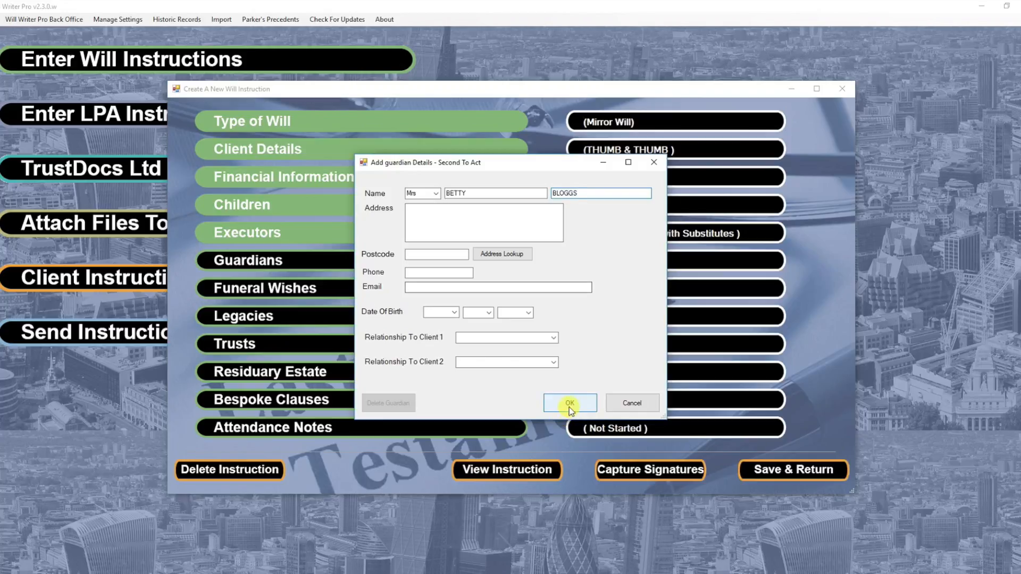
pyautogui.click(569, 404)
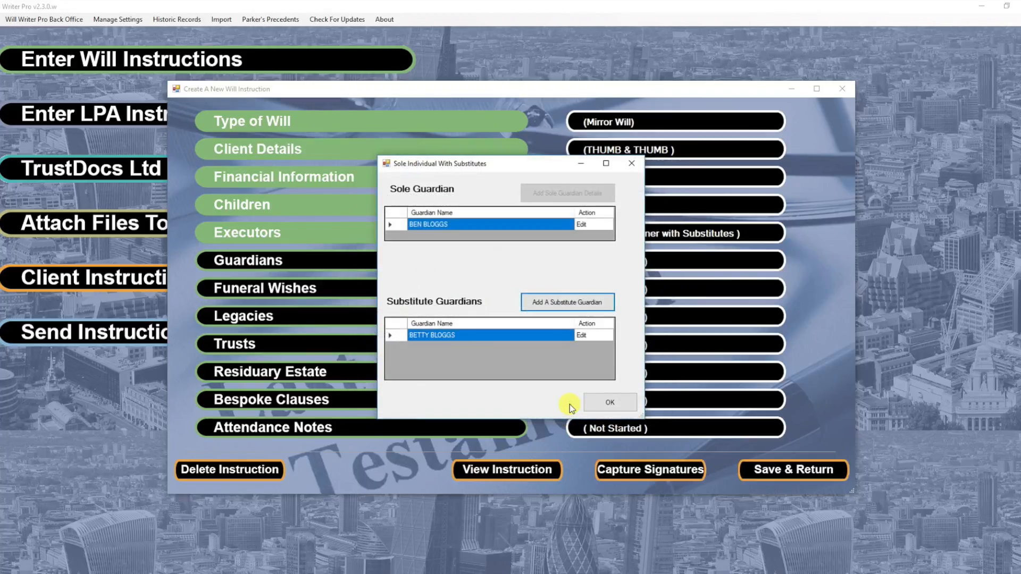
pyautogui.click(601, 408)
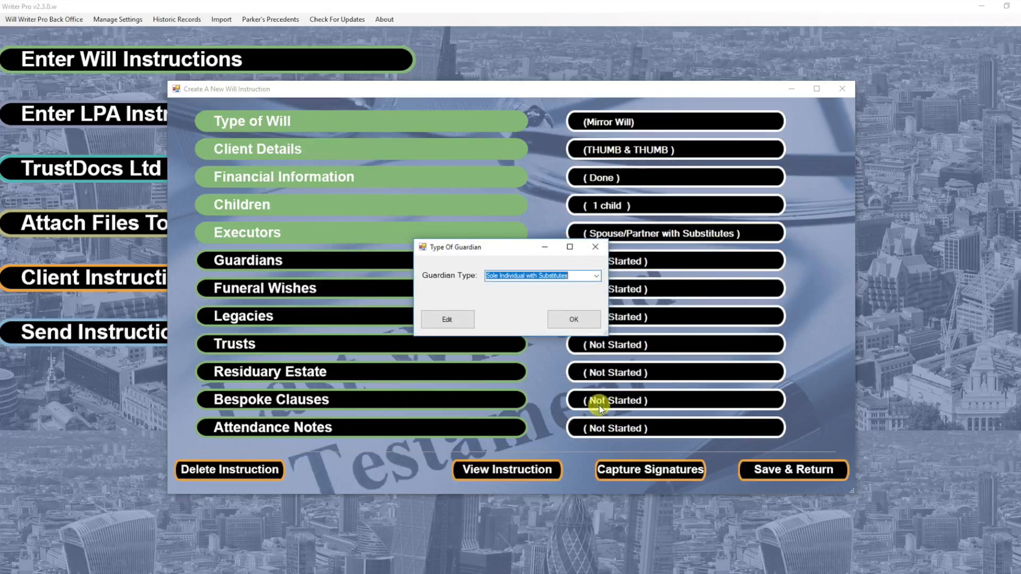
pyautogui.click(586, 323)
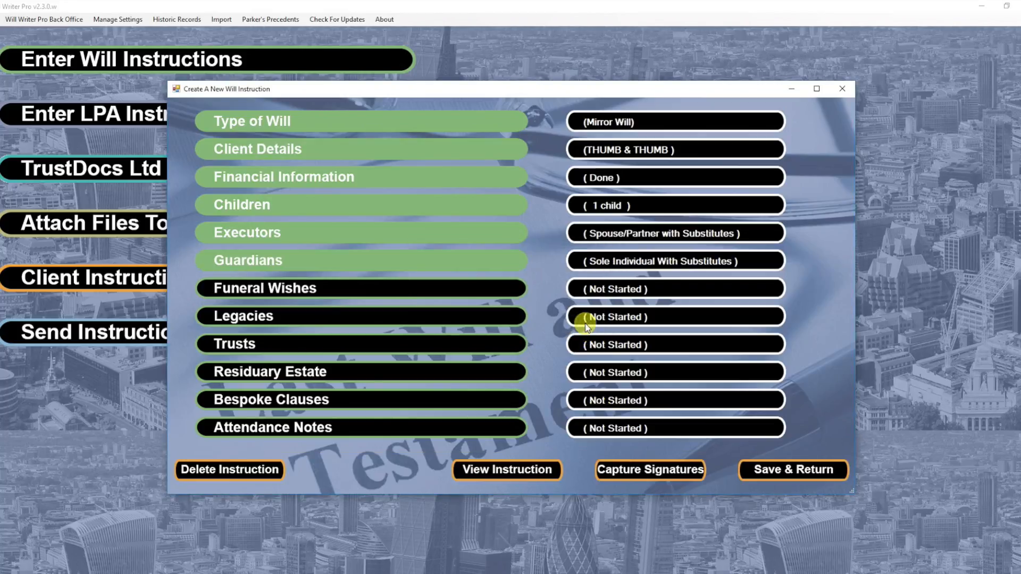
# Step: Complete Funeral Wishes with Client 1 cremated and Client 2 buried, leaving both wishes blank
pyautogui.click(492, 288)
pyautogui.click(512, 167)
pyautogui.click(510, 177)
pyautogui.click(512, 307)
pyautogui.click(510, 325)
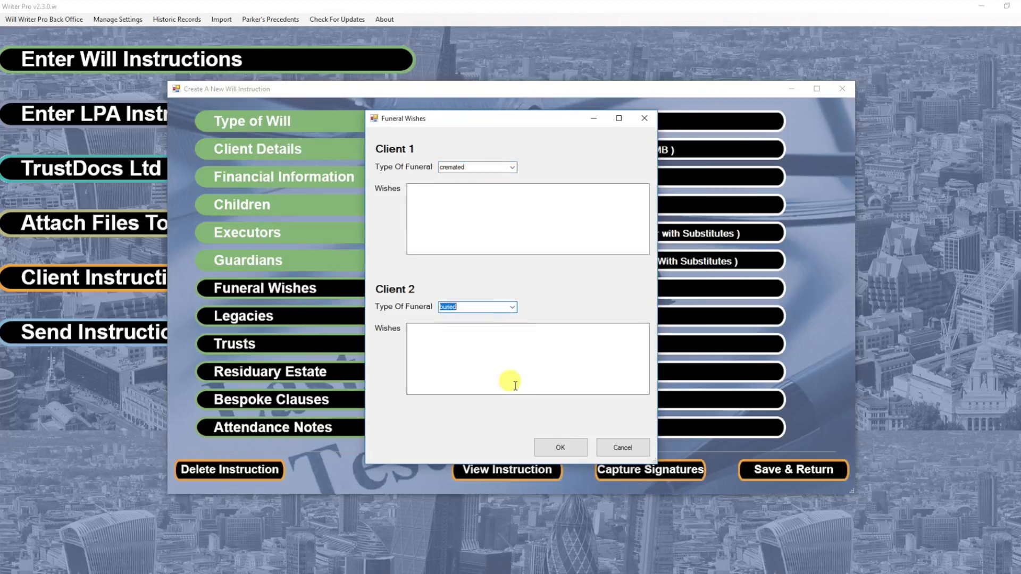
pyautogui.click(554, 448)
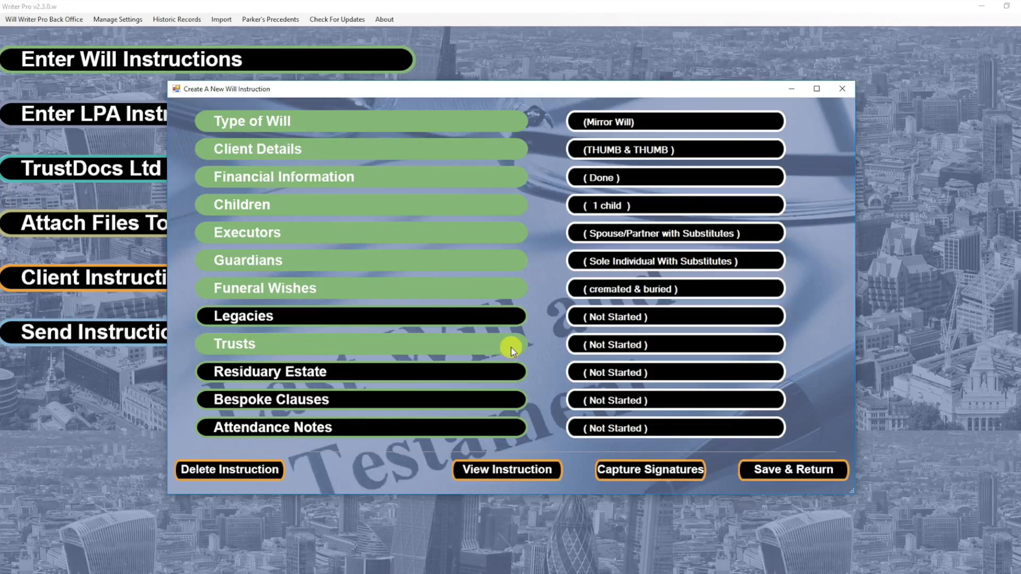
# Step: Start a new level of residue of the type Residue To Individuals in the Residuary Estate section
pyautogui.click(500, 375)
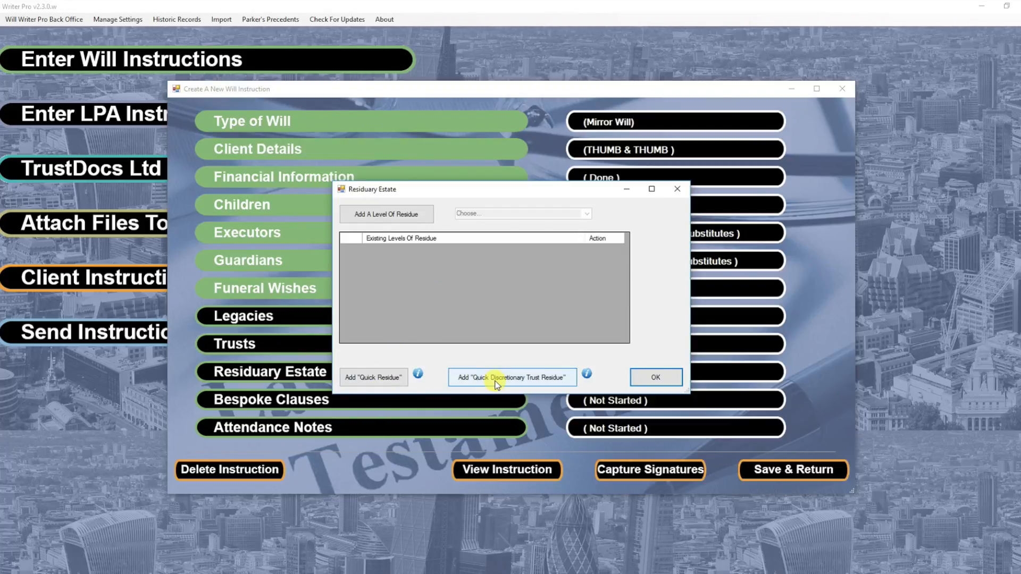
pyautogui.moveTo(418, 374)
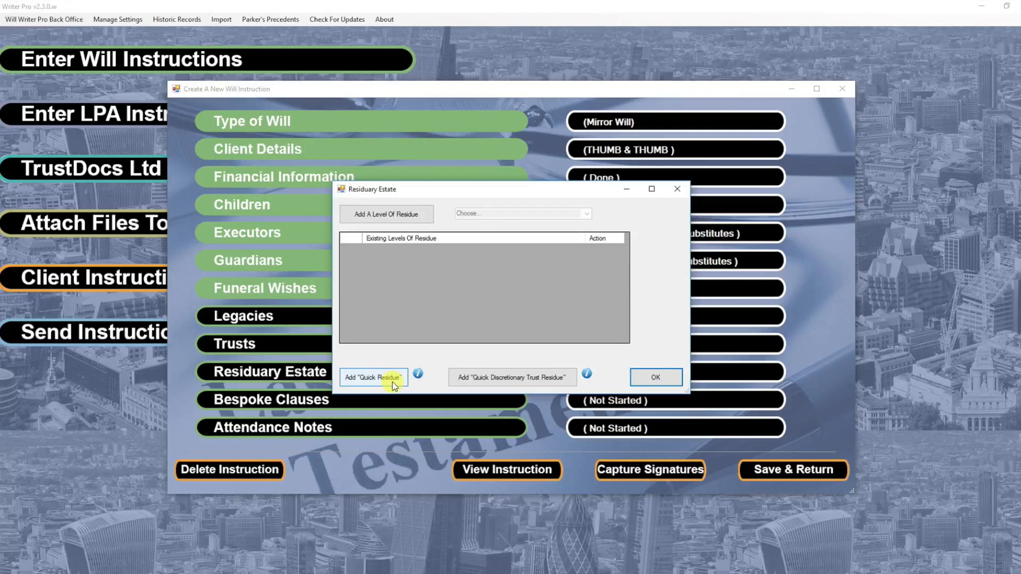
pyautogui.moveTo(587, 374)
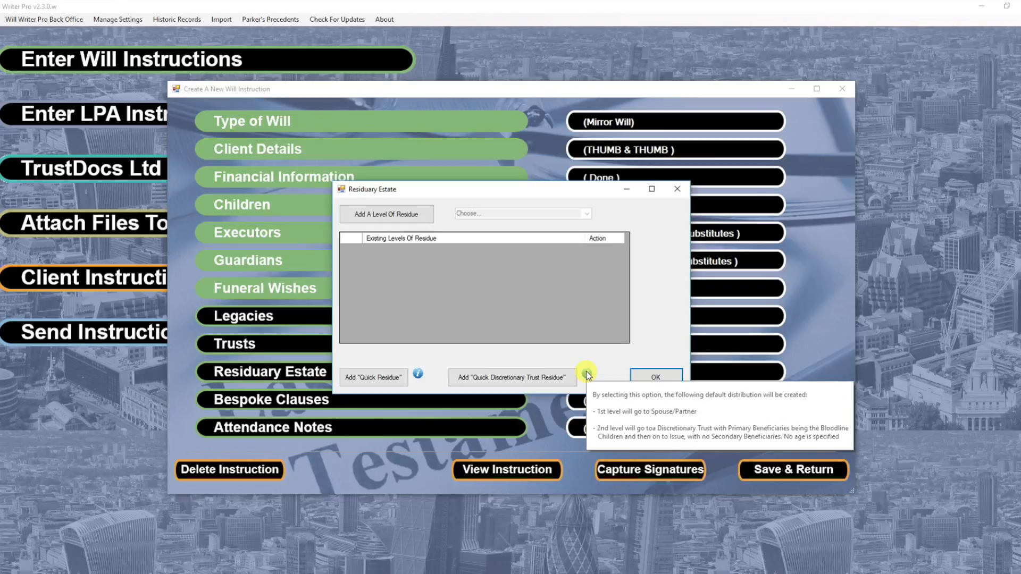
pyautogui.click(410, 215)
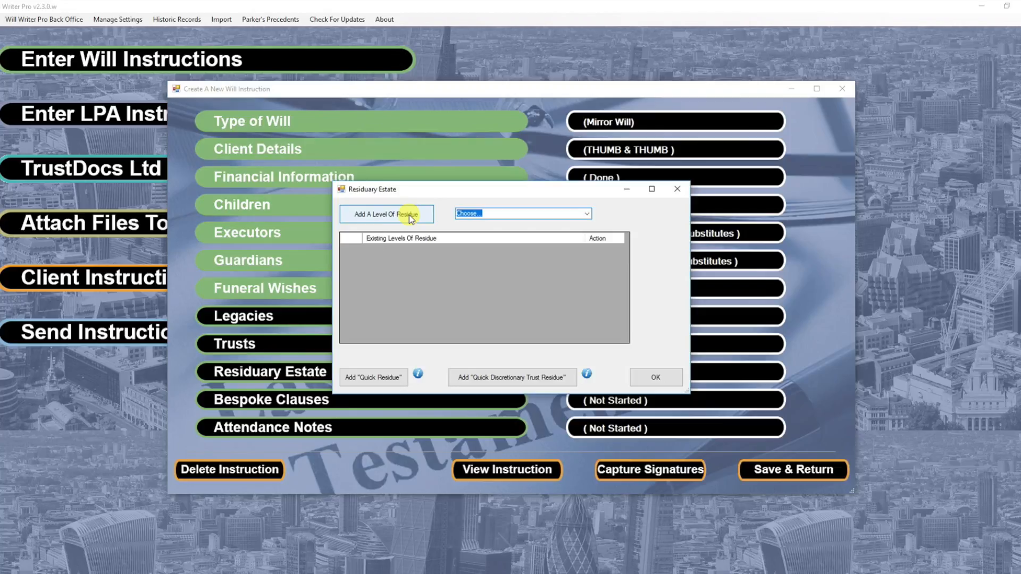
pyautogui.click(587, 214)
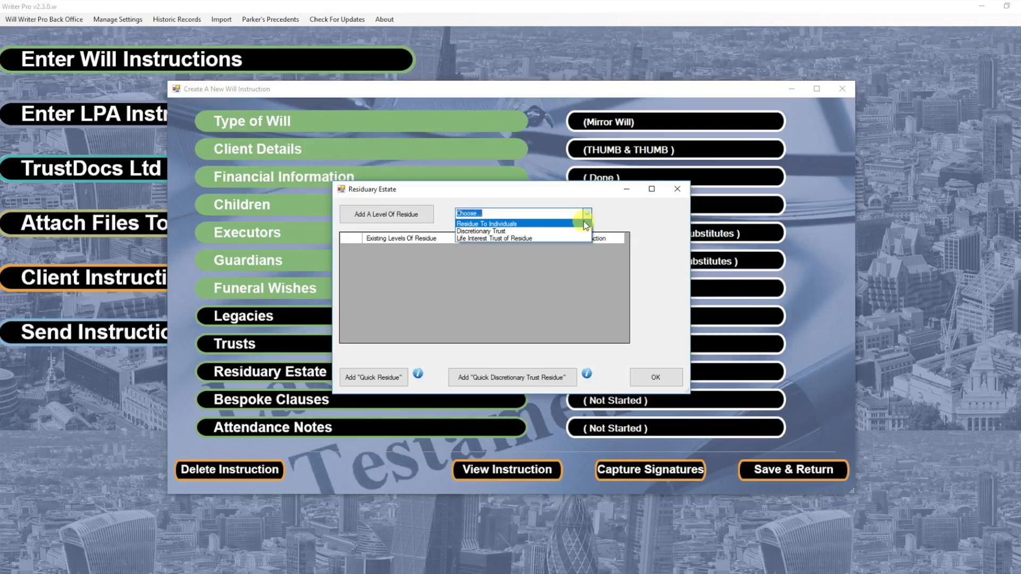
pyautogui.click(585, 224)
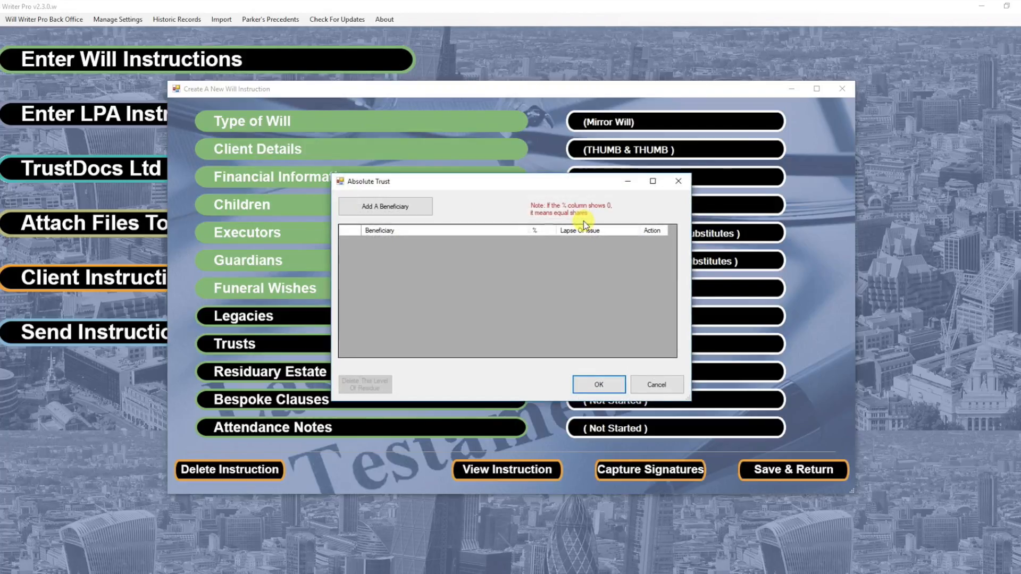
# Step: Add a Named Individual beneficiary with the title Mr, forename, surname and a 45% share to the residue level
pyautogui.click(421, 212)
pyautogui.click(450, 119)
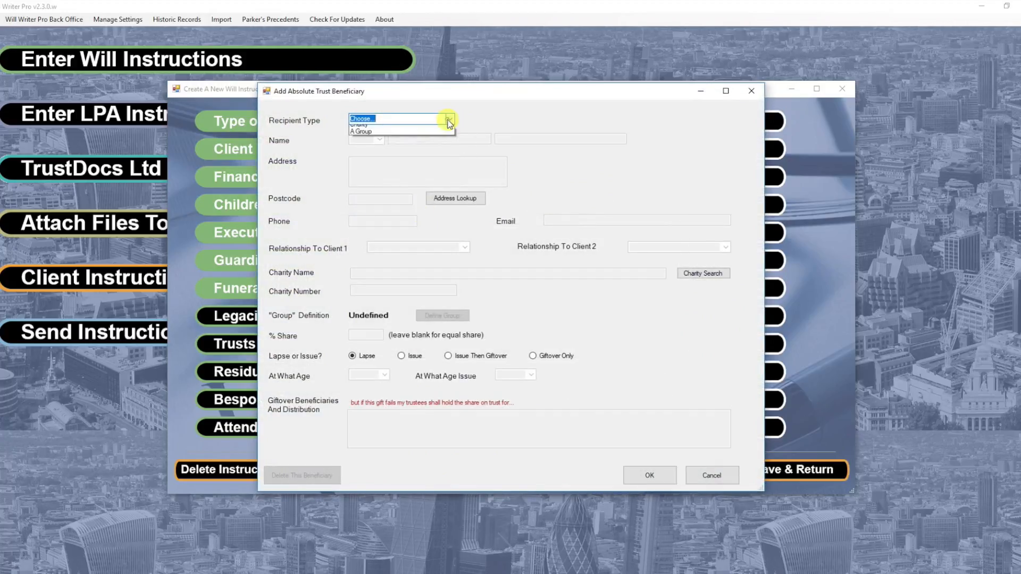
pyautogui.click(441, 145)
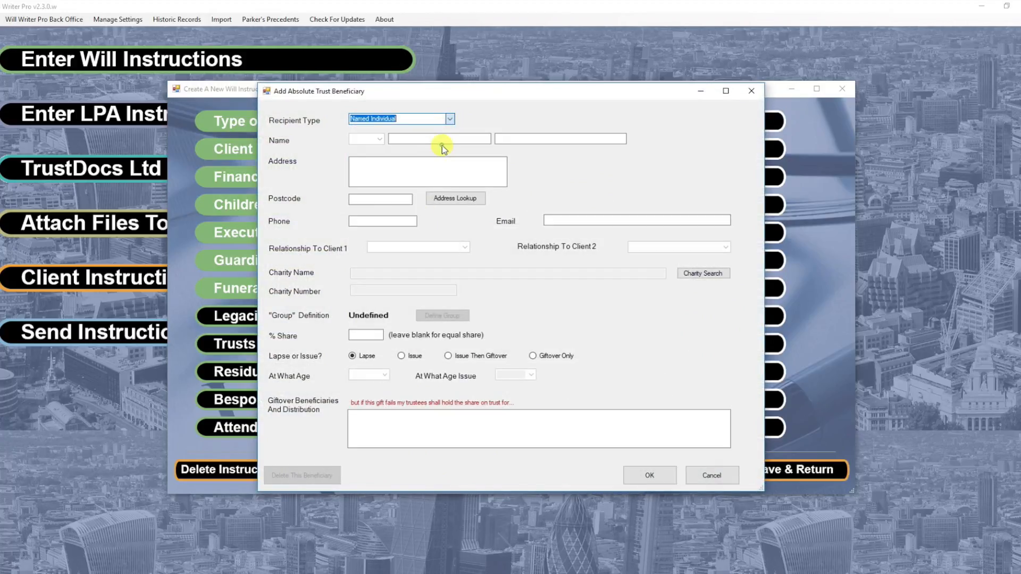
pyautogui.click(377, 140)
pyautogui.click(377, 151)
pyautogui.click(407, 138)
pyautogui.write('FRED')
pyautogui.click(500, 139)
pyautogui.write('FLINTS')
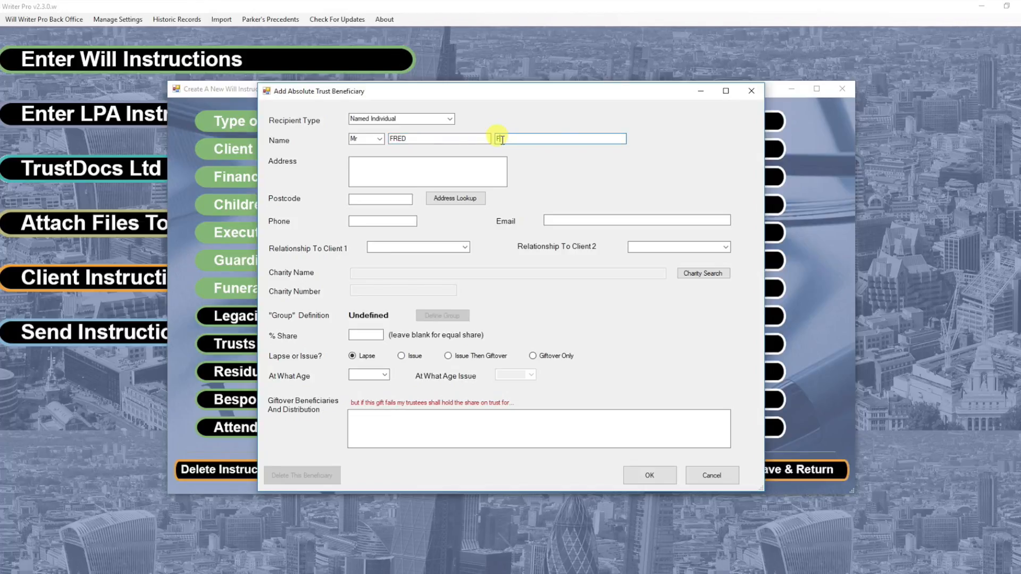
pyautogui.write('TONE')
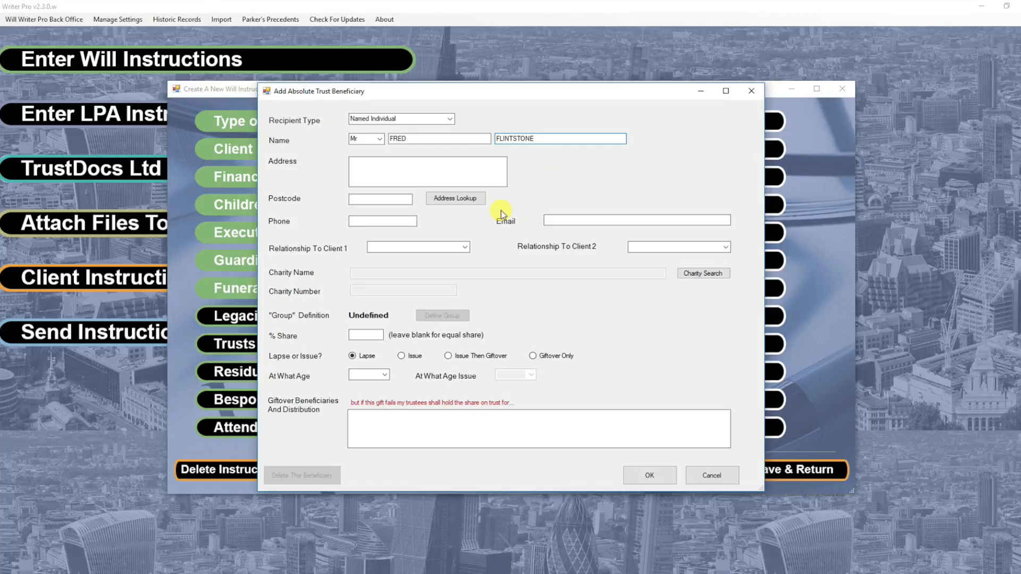
pyautogui.click(369, 337)
pyautogui.write('45')
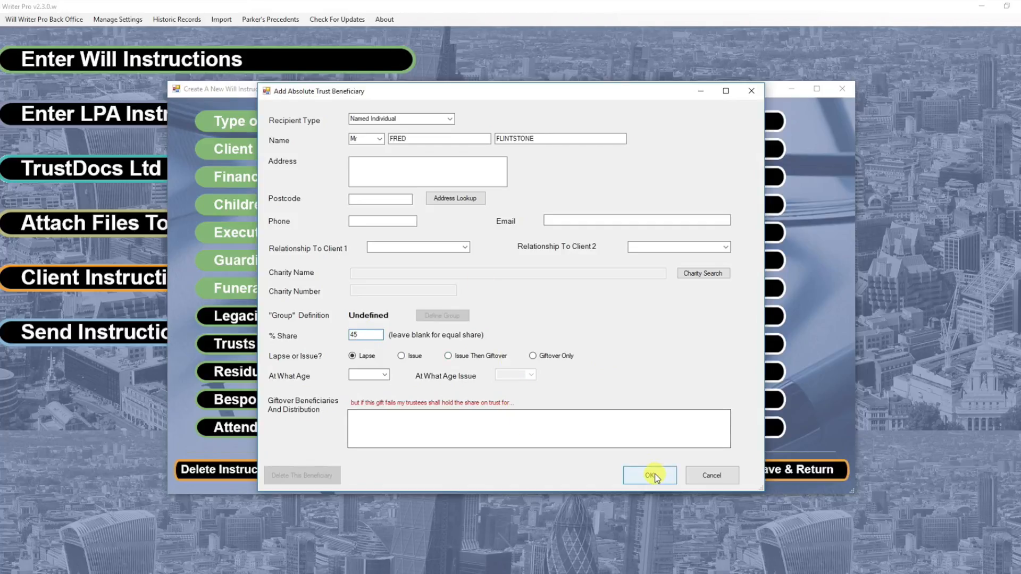
pyautogui.click(650, 476)
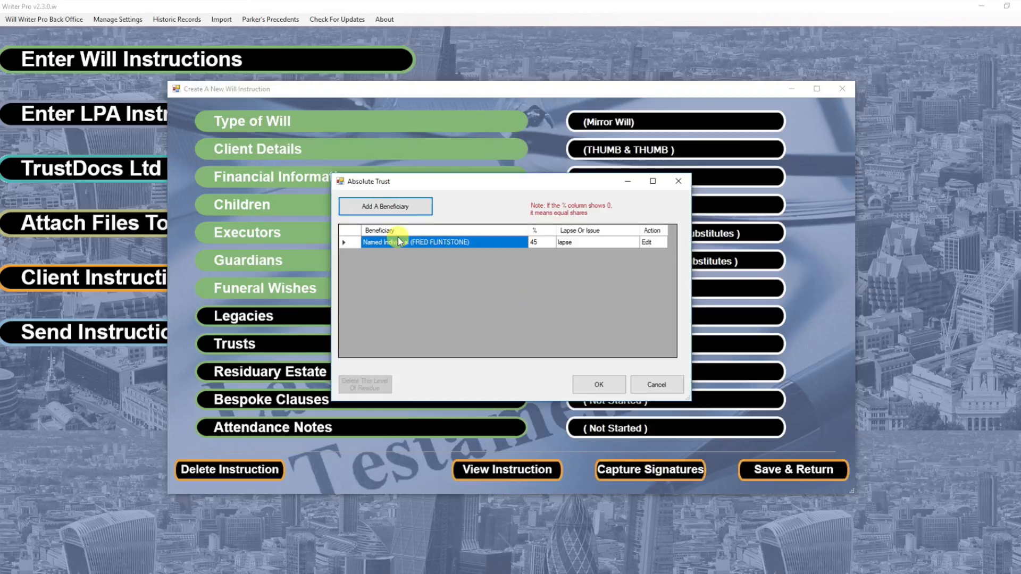
# Step: Add a second Named Individual beneficiary with the title Mrs, forename, surname and a 55% share, and save the Residuary Estate section
pyautogui.click(382, 208)
pyautogui.click(448, 119)
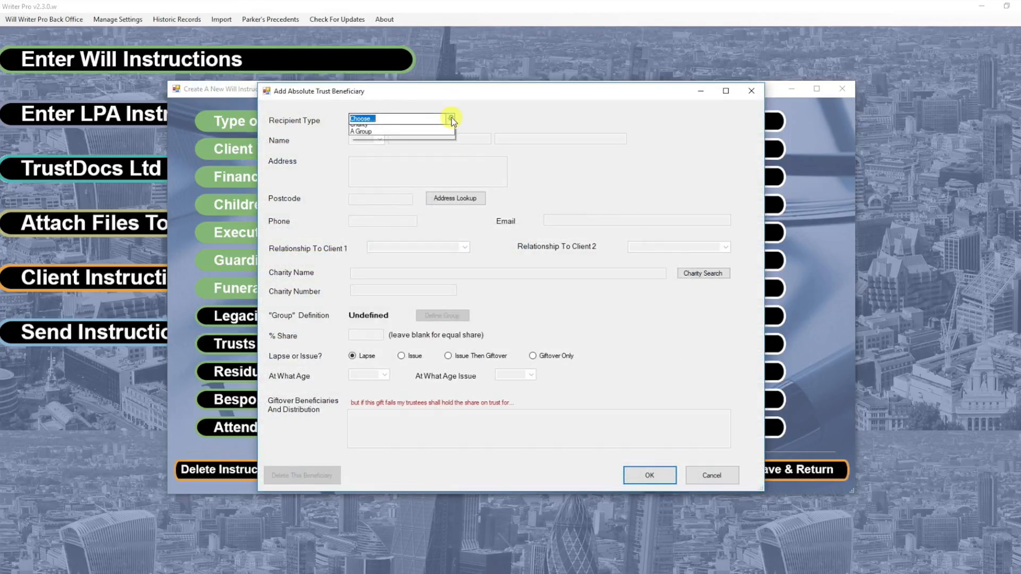
pyautogui.click(446, 142)
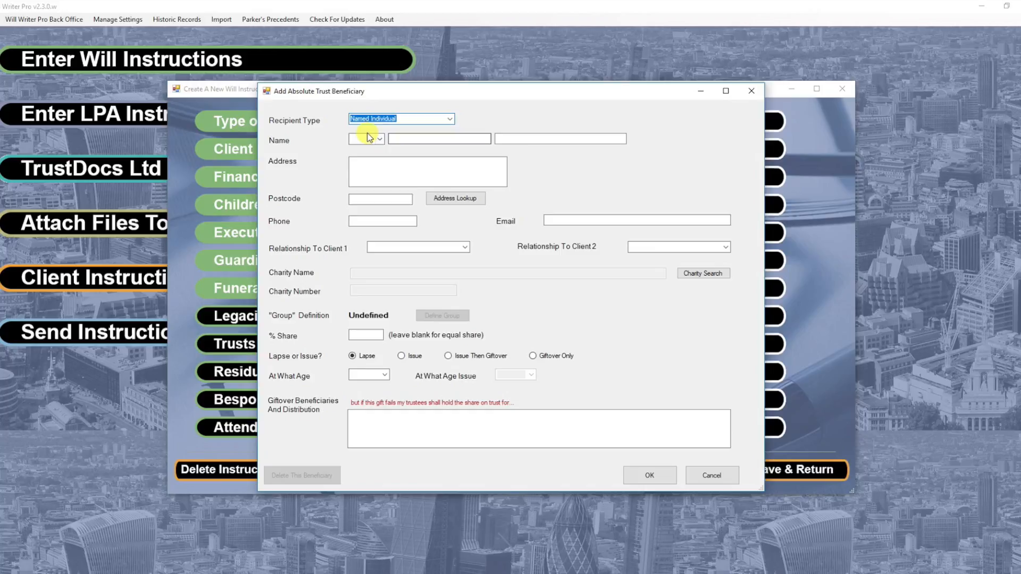
pyautogui.click(378, 139)
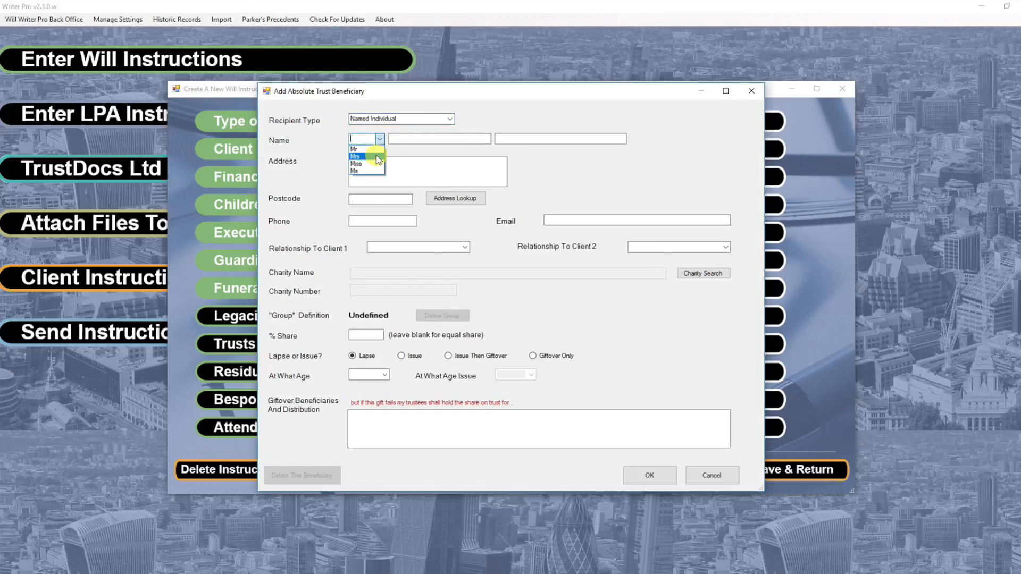
pyautogui.click(378, 156)
pyautogui.click(400, 138)
pyautogui.write('FREDA')
pyautogui.click(513, 139)
pyautogui.write('BLO')
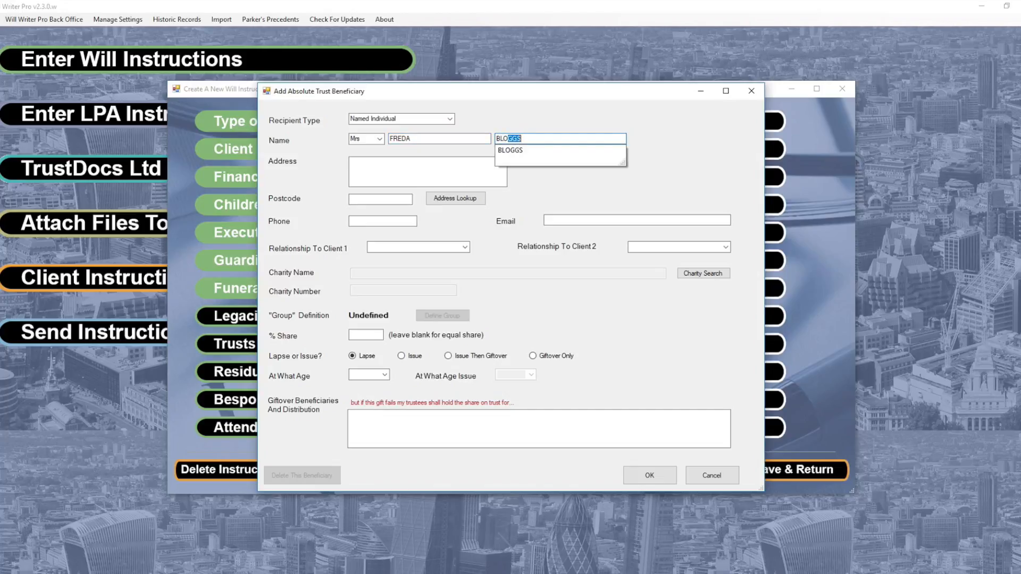
pyautogui.write('GGS')
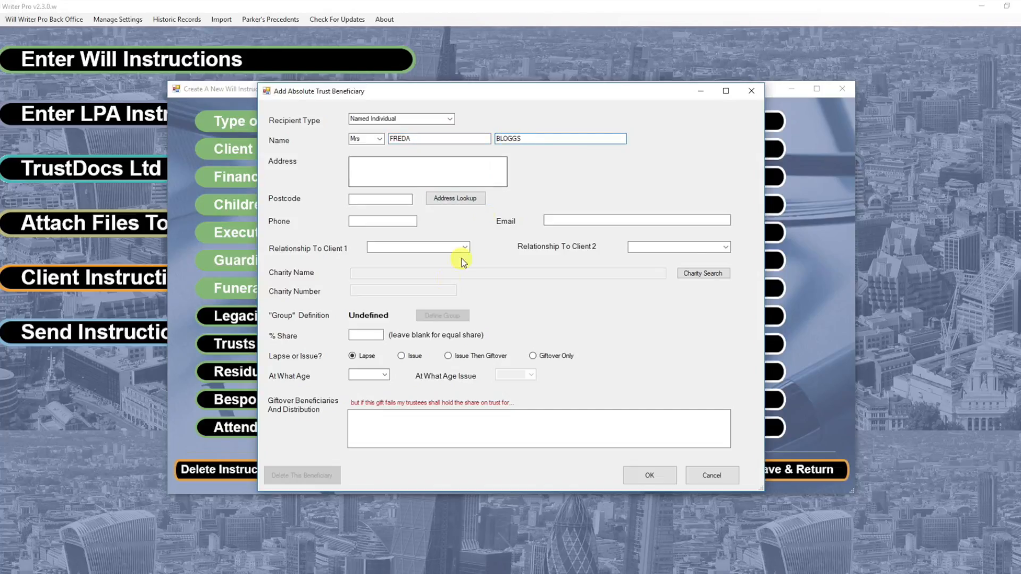
pyautogui.click(377, 335)
pyautogui.write('55')
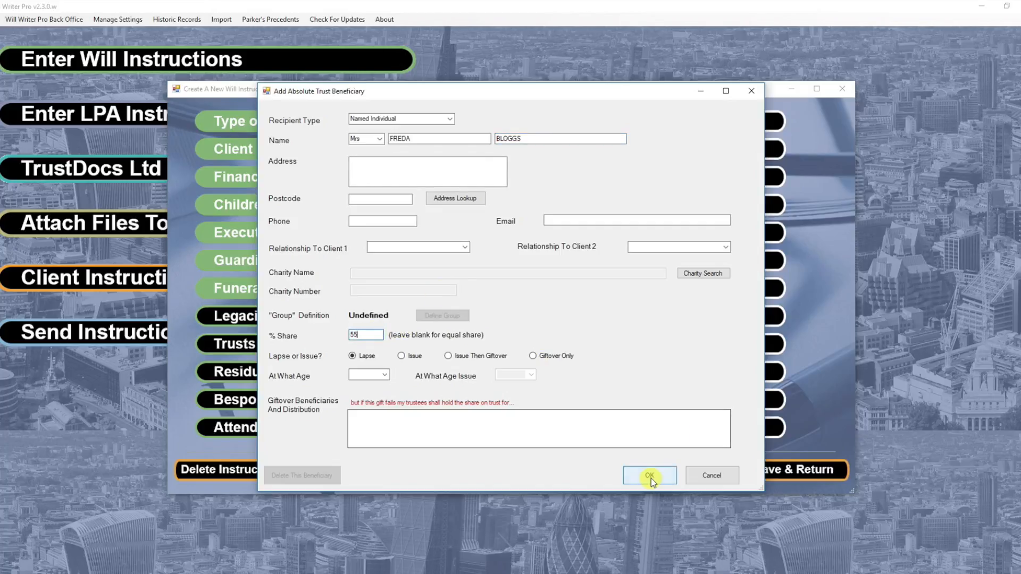
pyautogui.click(649, 475)
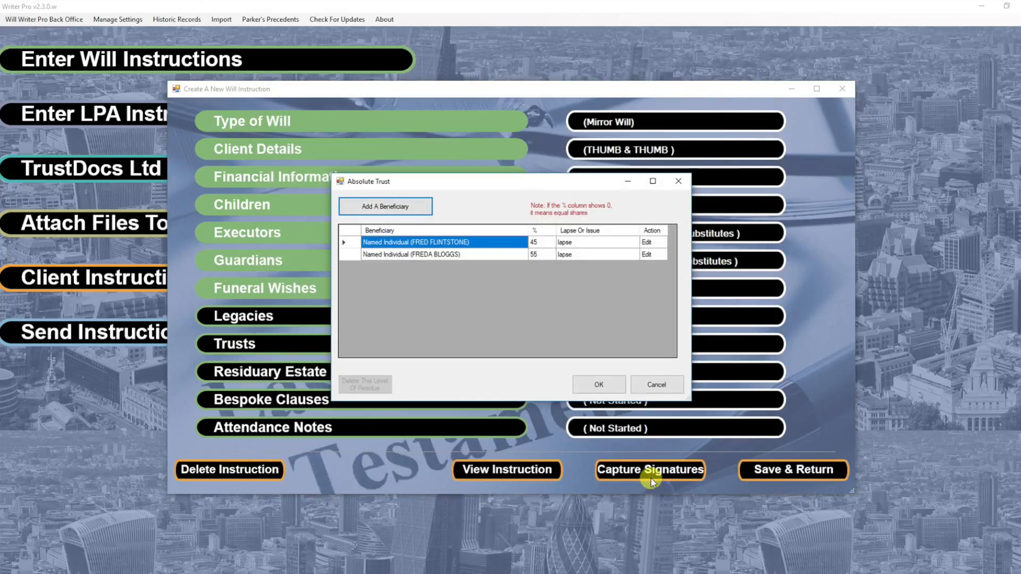
pyautogui.click(608, 390)
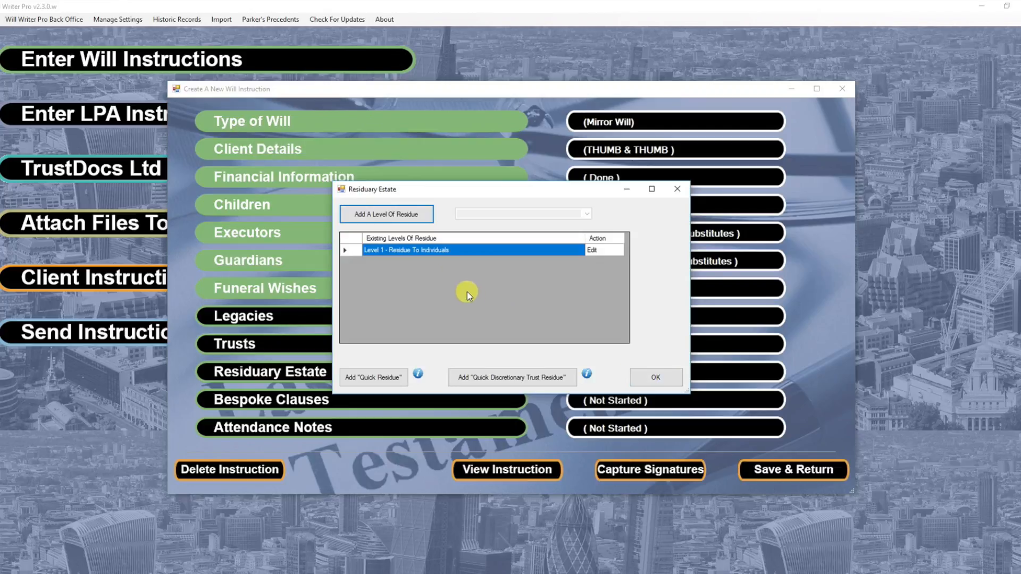
pyautogui.click(648, 377)
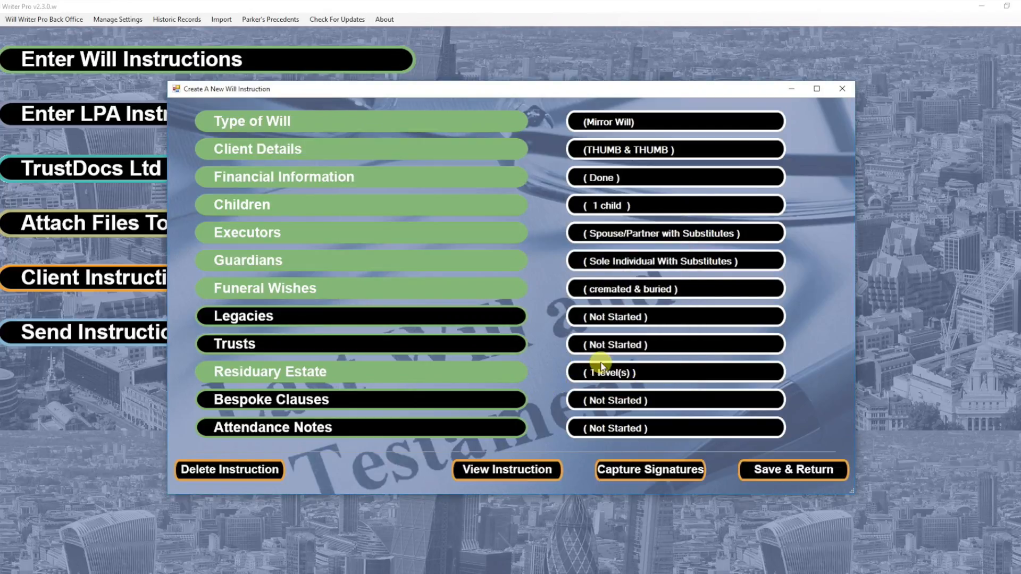
# Step: Delete the Level 1 Residue To Individuals entry from the Residuary Estate section and close the section
pyautogui.click(481, 378)
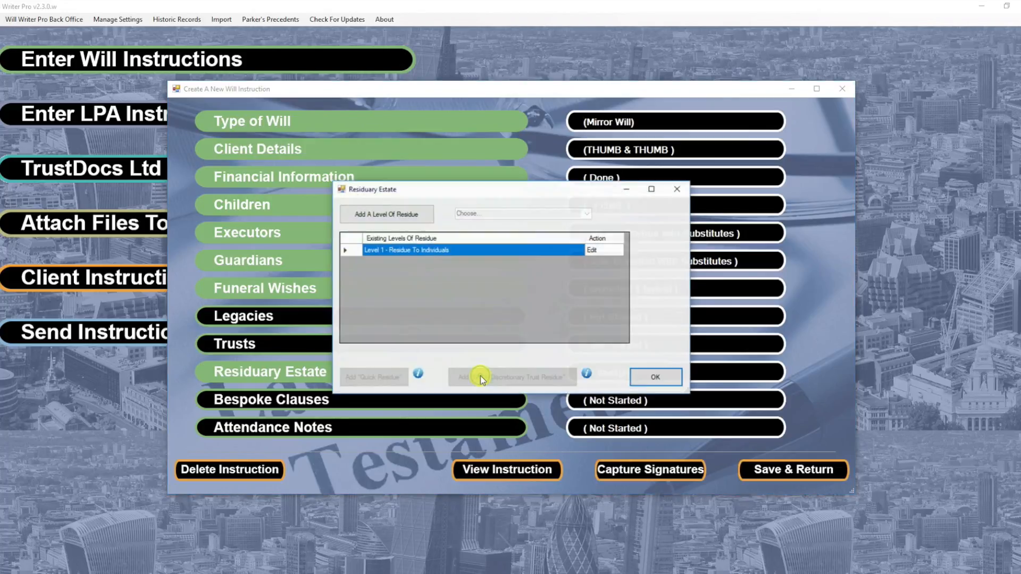
pyautogui.click(595, 249)
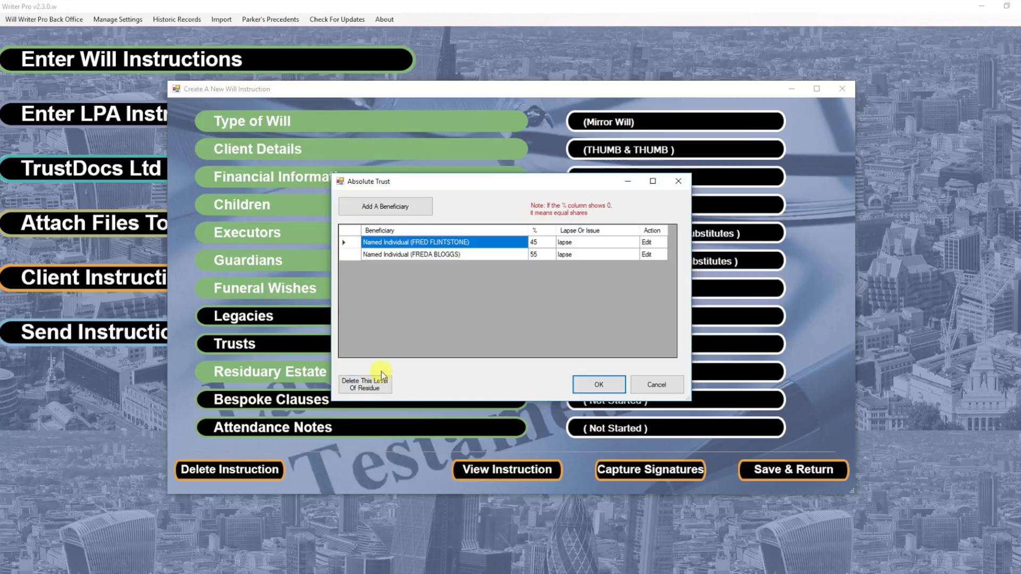
pyautogui.click(368, 389)
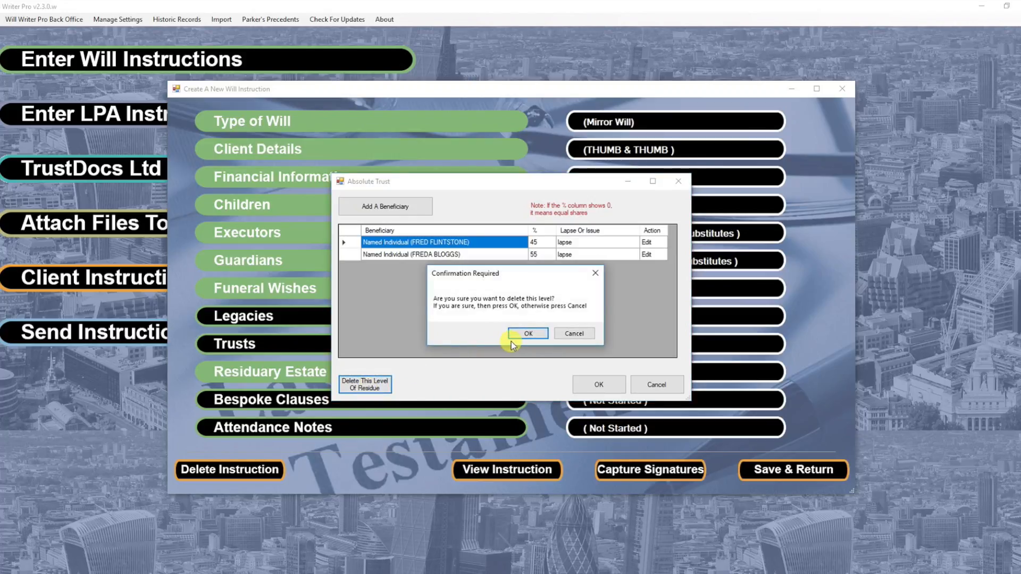
pyautogui.click(526, 335)
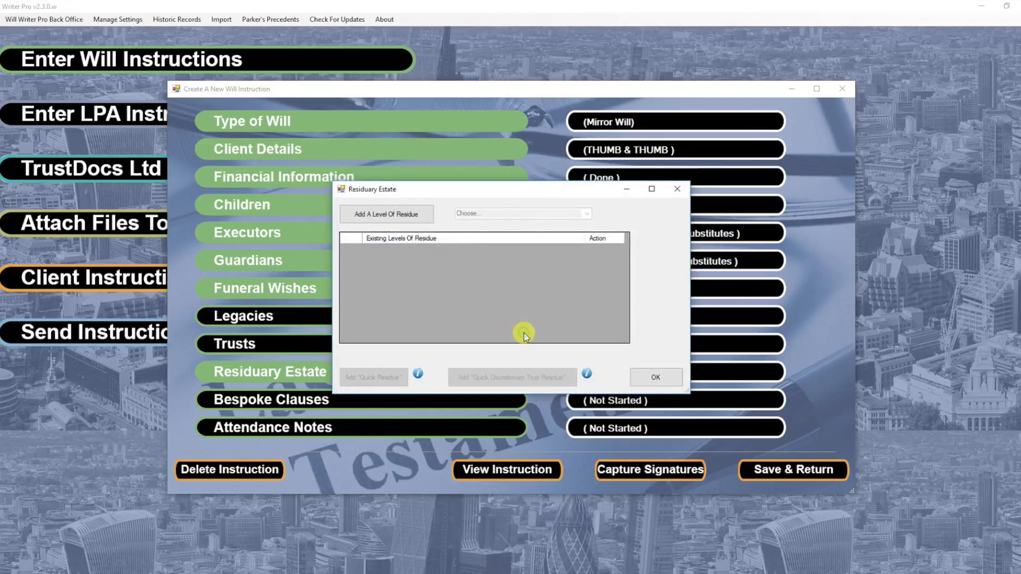
pyautogui.click(650, 376)
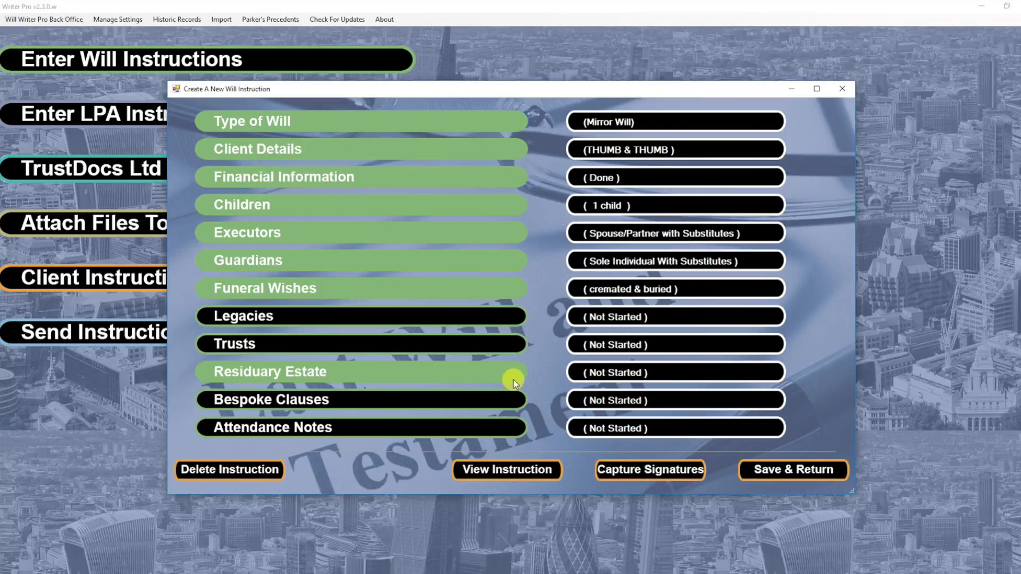
# Step: Add a Residue To Individuals level to the Residuary Estate with Spouse/Partner as its beneficiary, and save the level
pyautogui.click(321, 379)
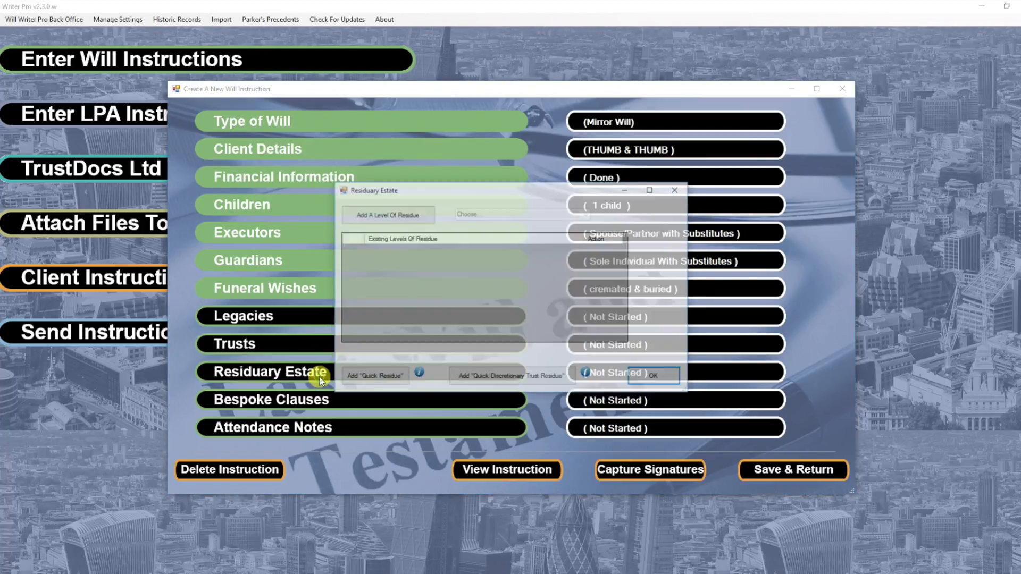
pyautogui.click(394, 218)
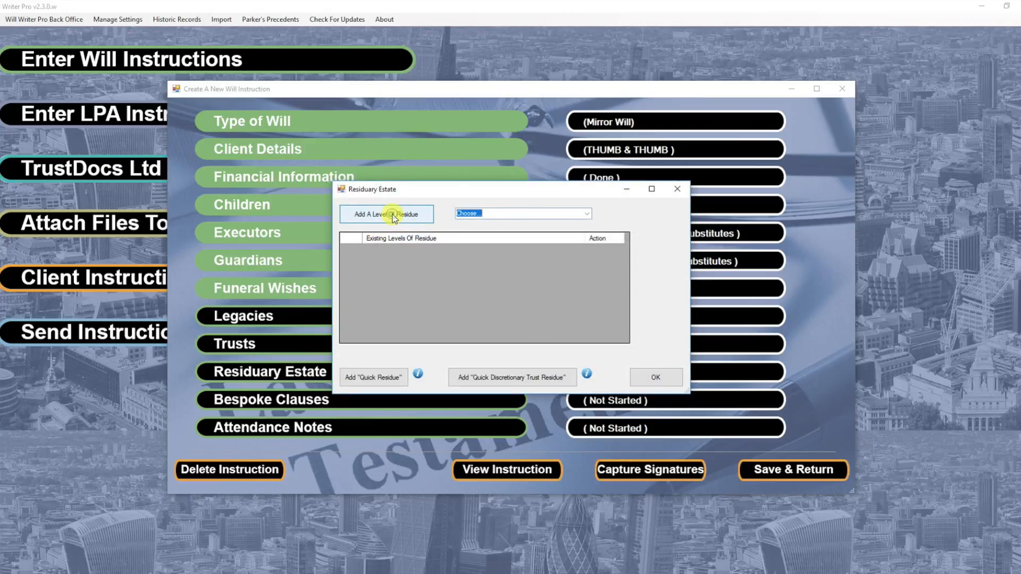
pyautogui.click(588, 215)
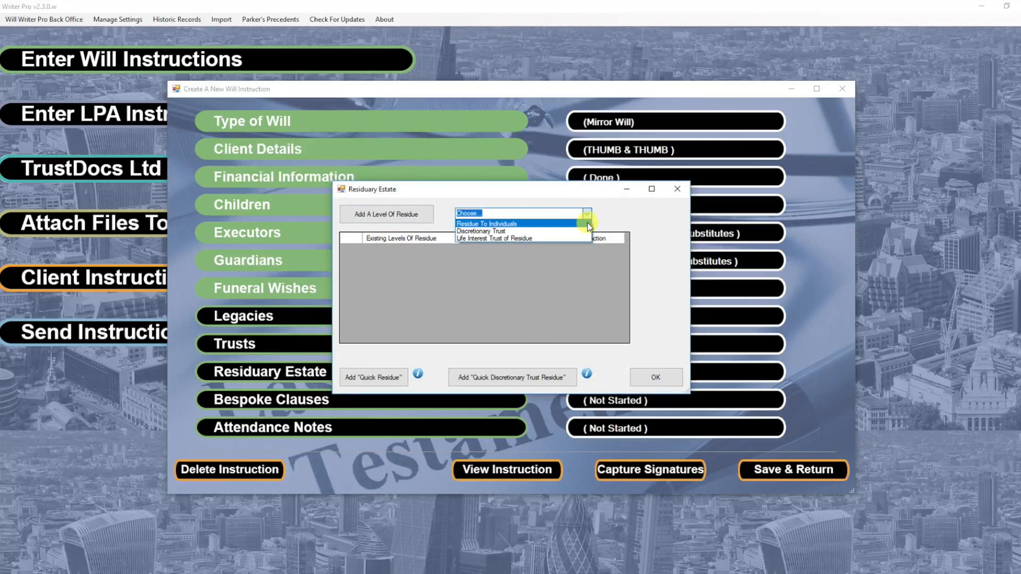
pyautogui.click(587, 224)
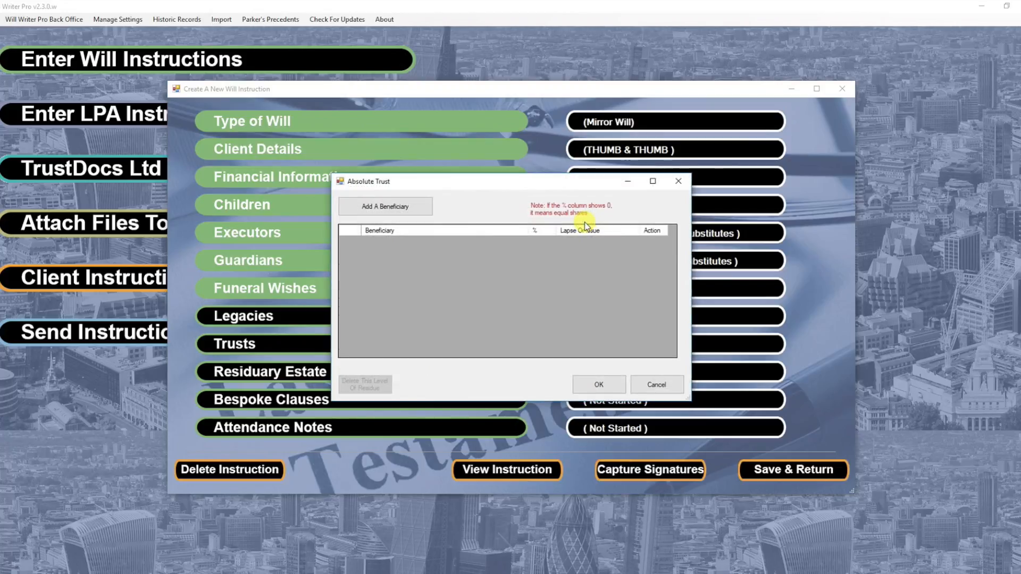
pyautogui.click(399, 205)
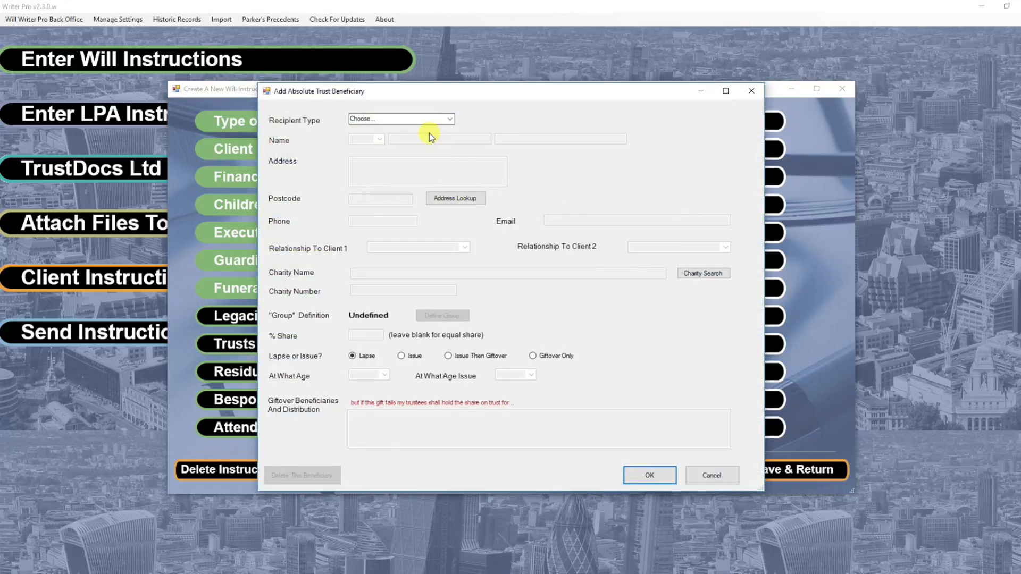
pyautogui.click(450, 120)
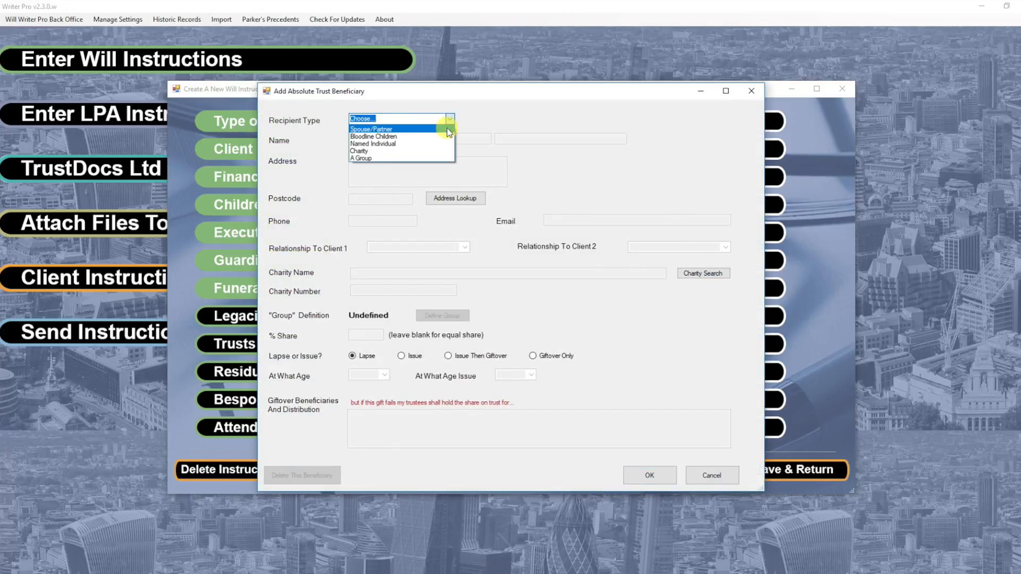
pyautogui.click(447, 129)
pyautogui.click(637, 474)
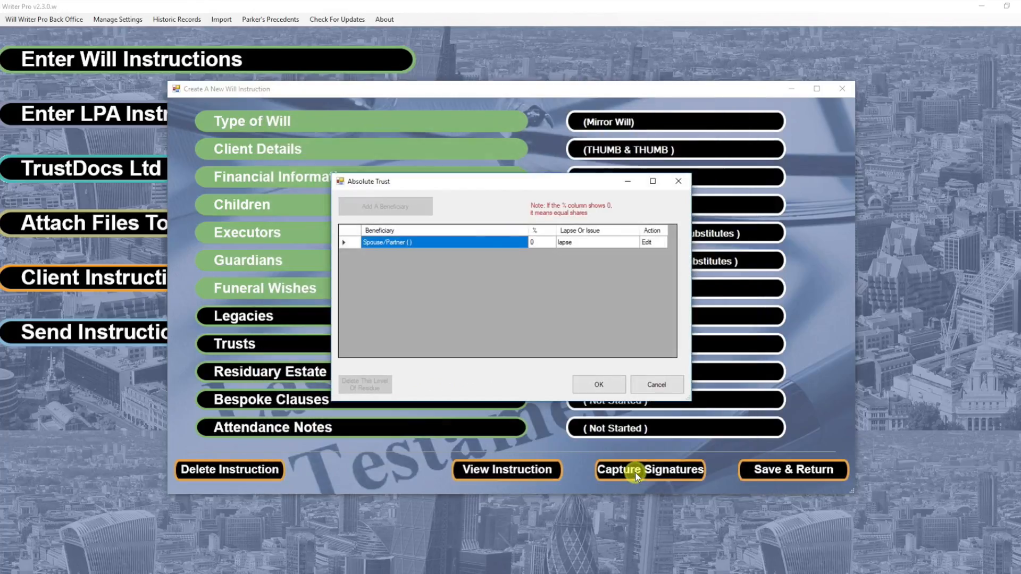
pyautogui.click(599, 385)
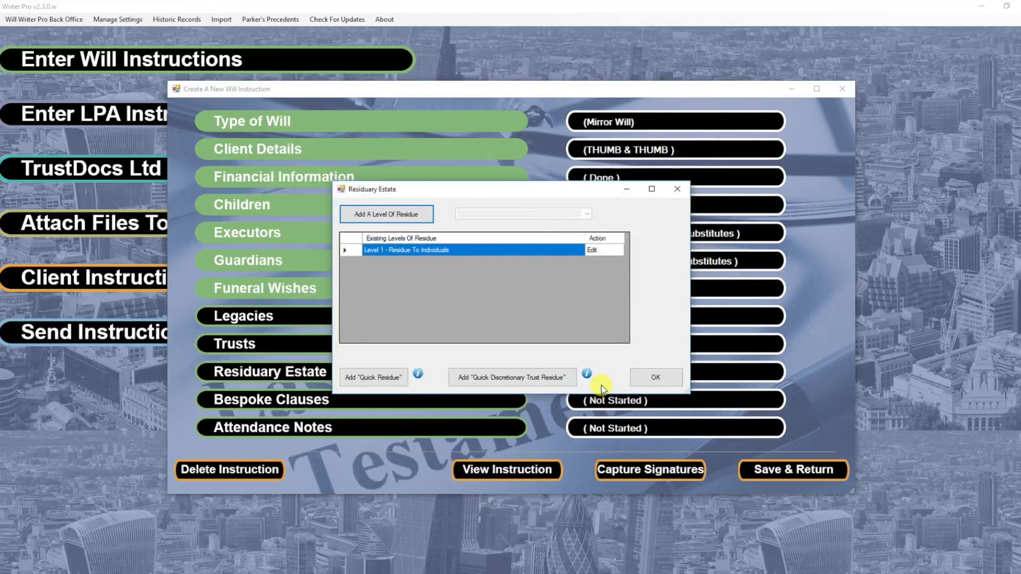
# Step: Start a second level of residue of the type Residue To Individuals and add Bloodline Children as its beneficiary with the Issue option
pyautogui.click(416, 213)
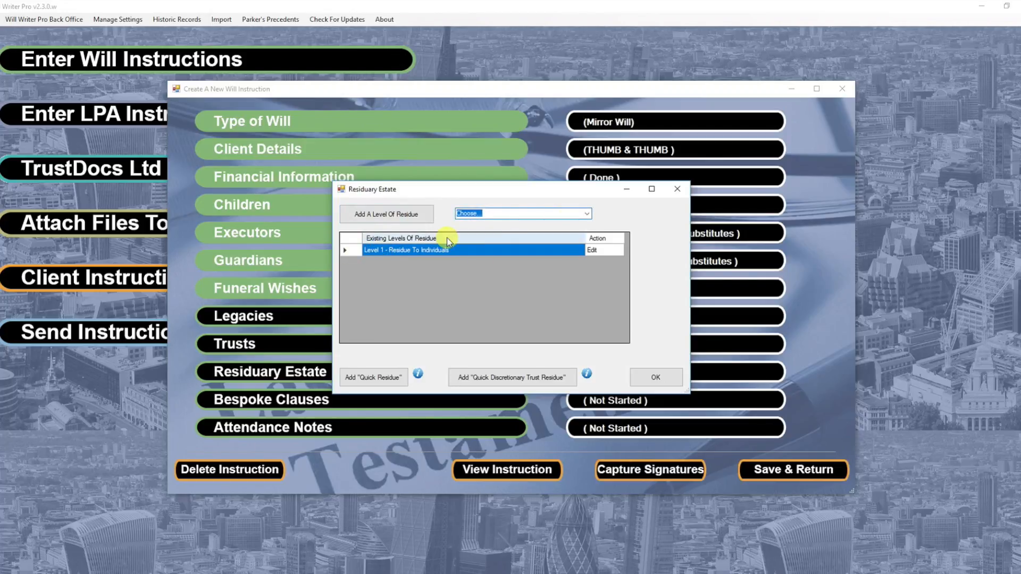
pyautogui.click(586, 214)
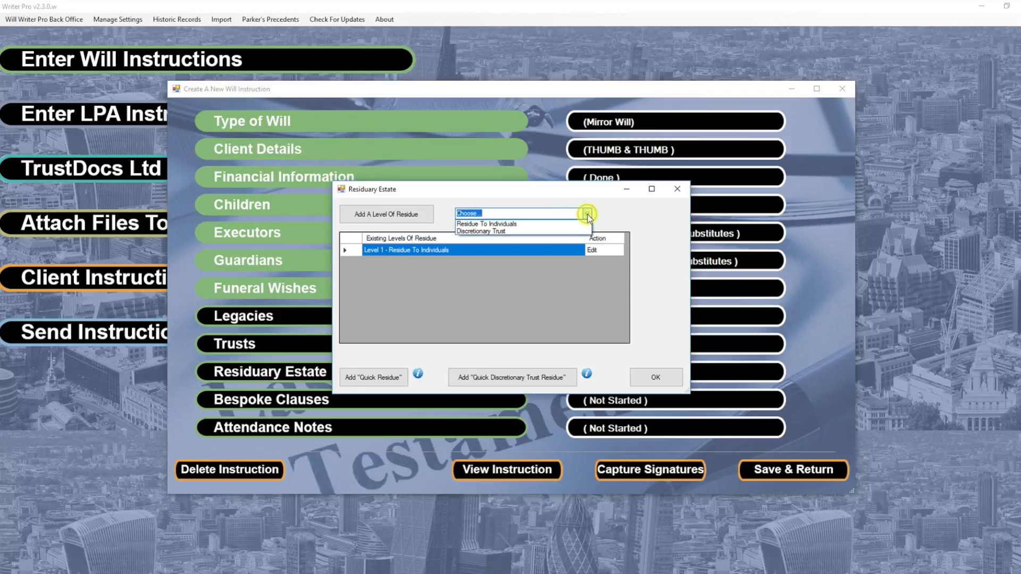
pyautogui.click(584, 224)
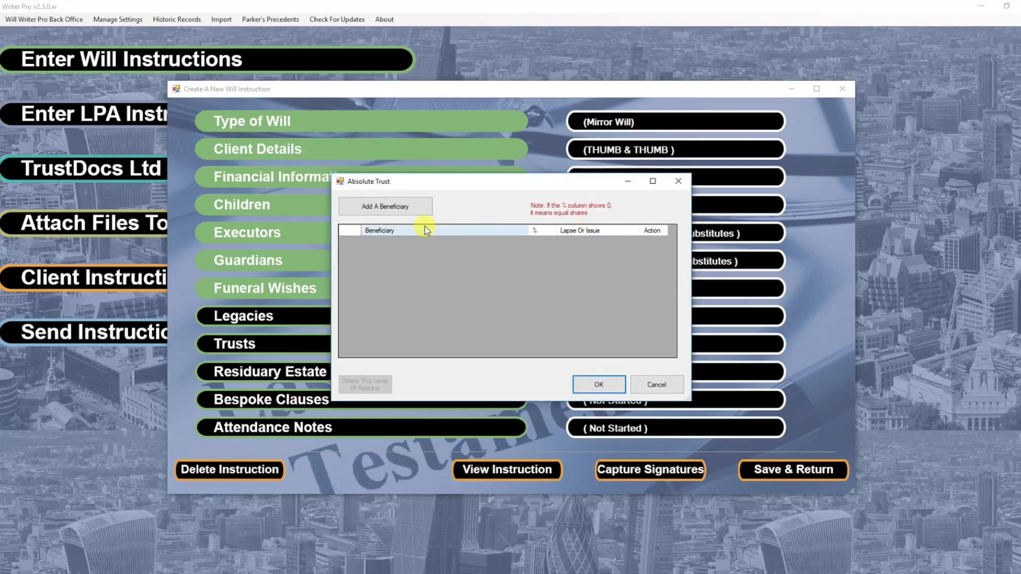
pyautogui.click(421, 210)
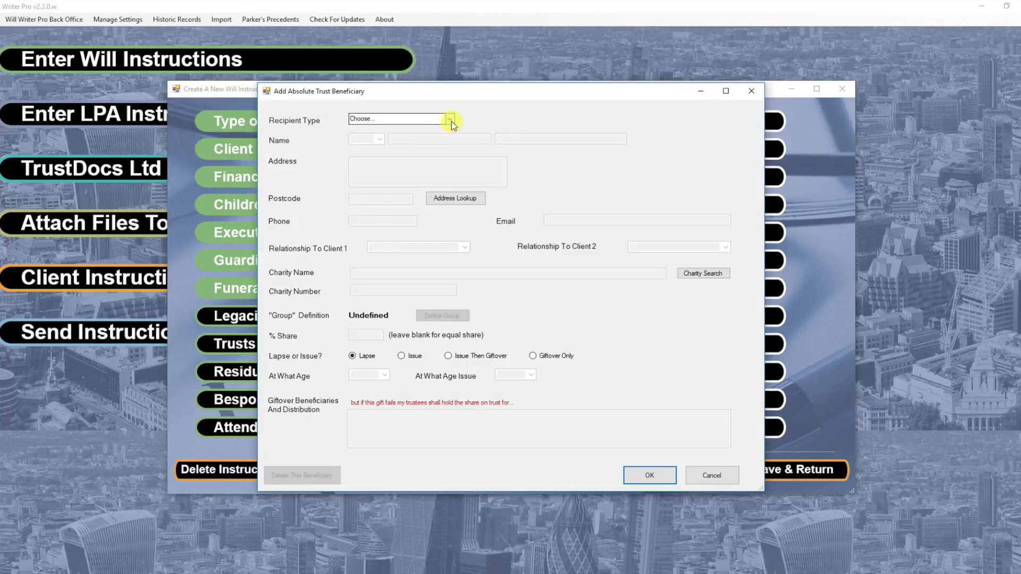
pyautogui.click(450, 120)
pyautogui.click(450, 136)
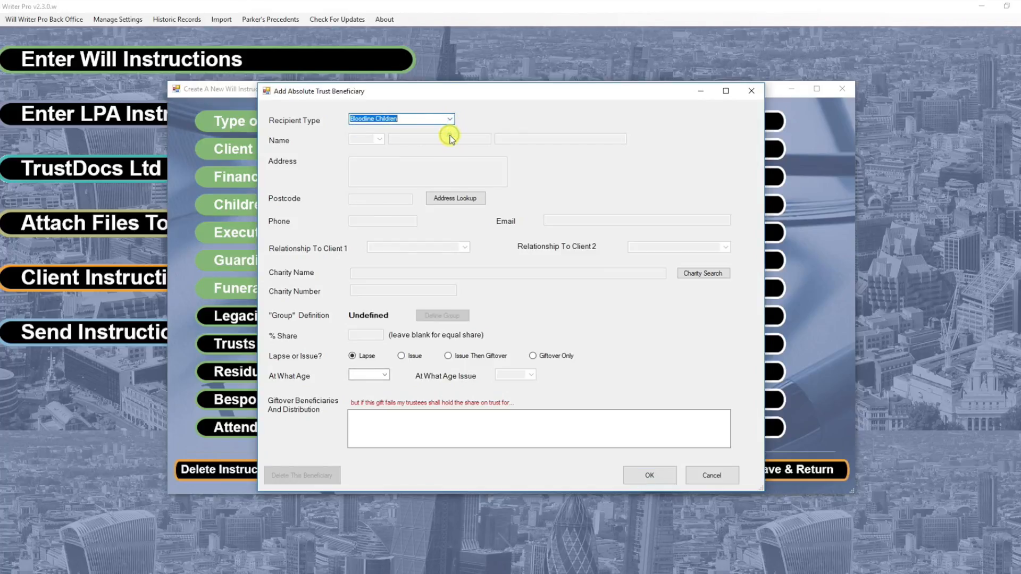
pyautogui.click(401, 356)
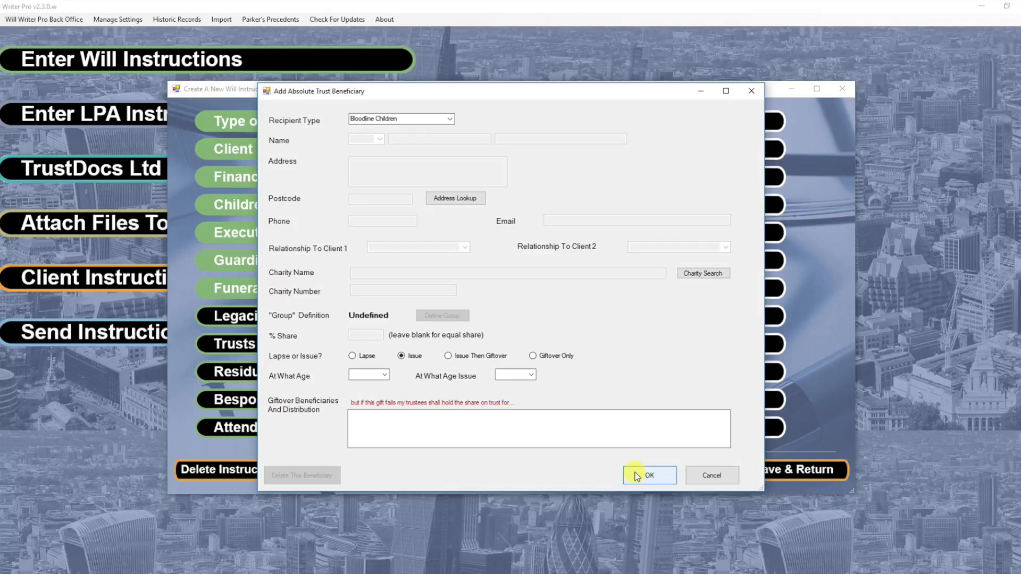
pyautogui.click(637, 476)
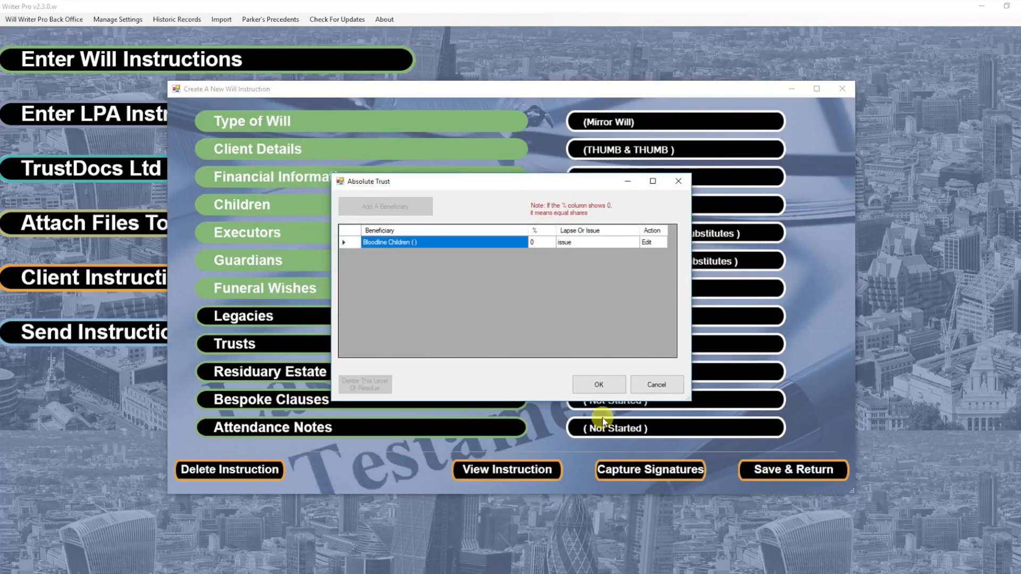
# Step: Save the second residue level with the Bloodline Children beneficiary and close the Residuary Estate section
pyautogui.click(599, 389)
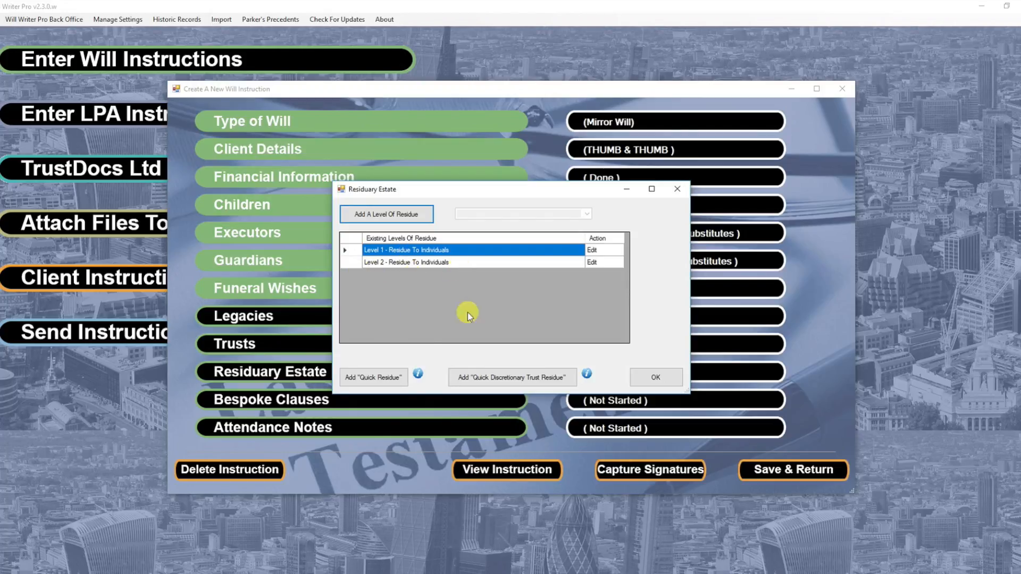
pyautogui.click(647, 381)
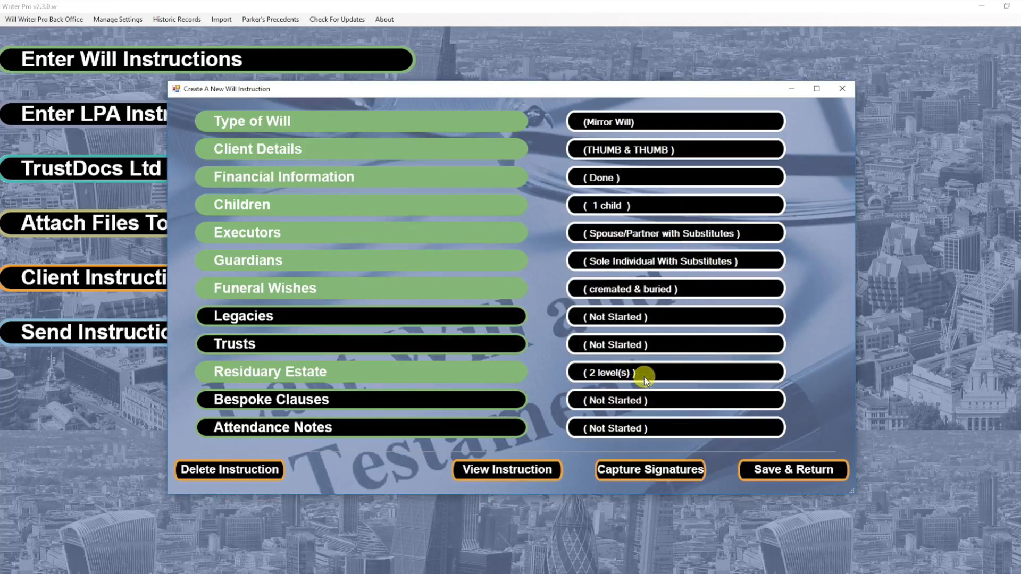
# Step: Delete the Level 2 and Level 1 Residue To Individuals entries from the Residuary Estate and close the section
pyautogui.click(320, 375)
pyautogui.click(556, 250)
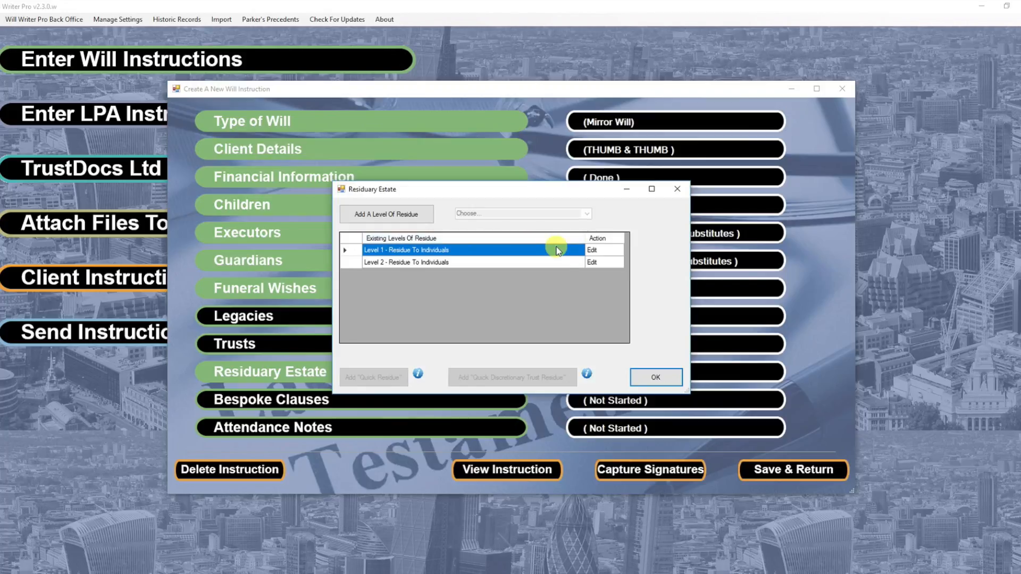
pyautogui.click(593, 262)
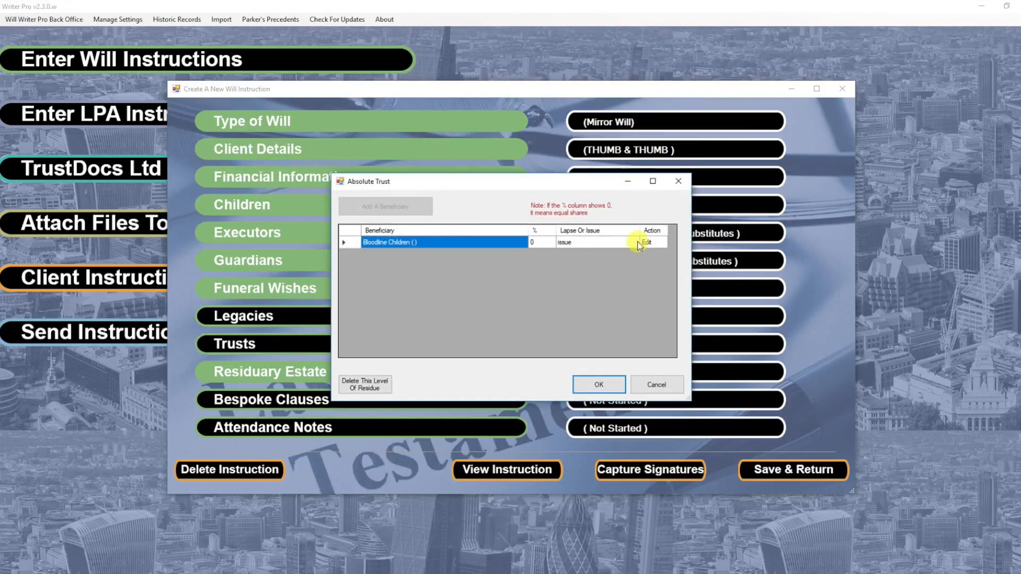
pyautogui.click(373, 383)
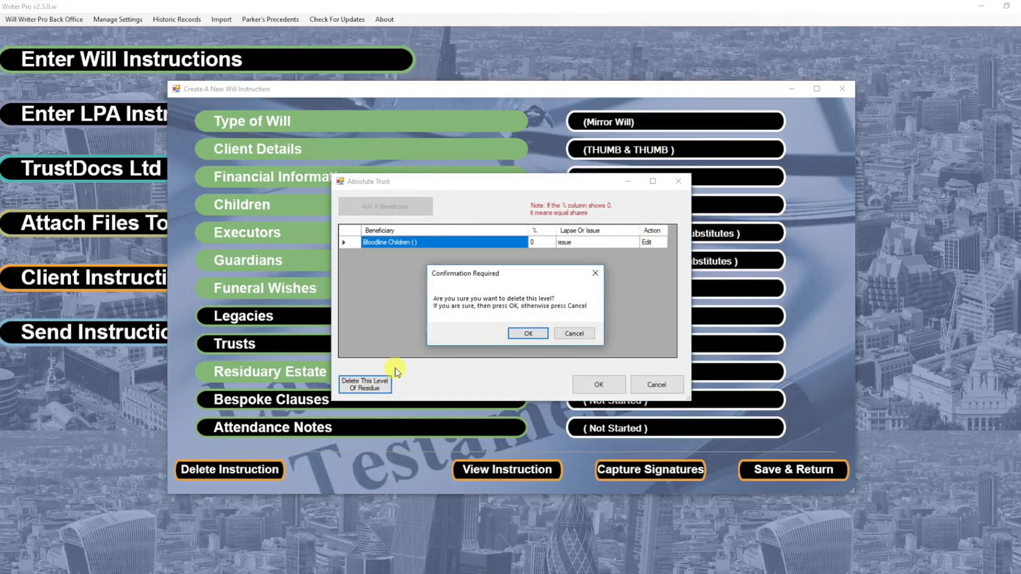
pyautogui.click(514, 333)
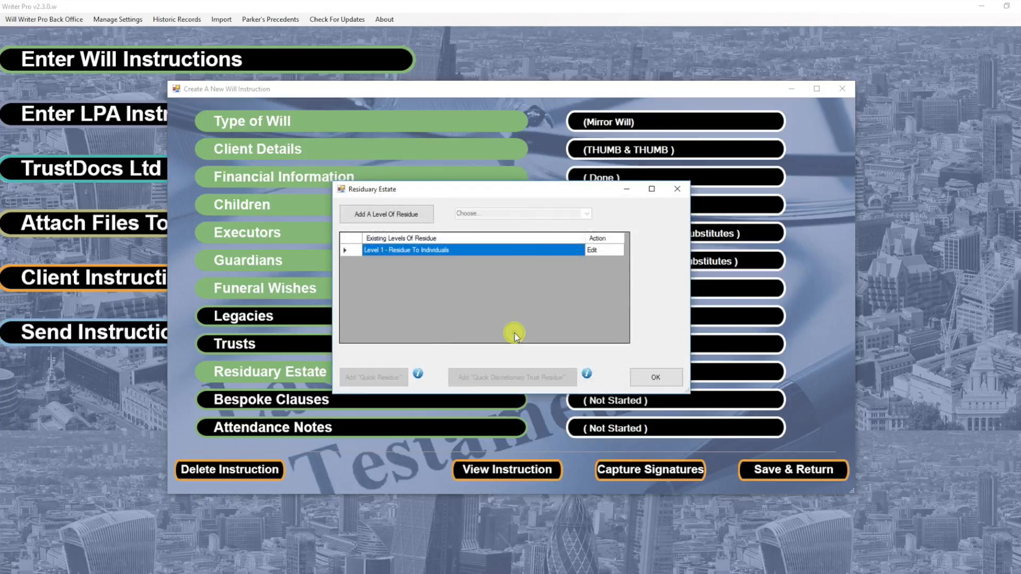
pyautogui.click(591, 251)
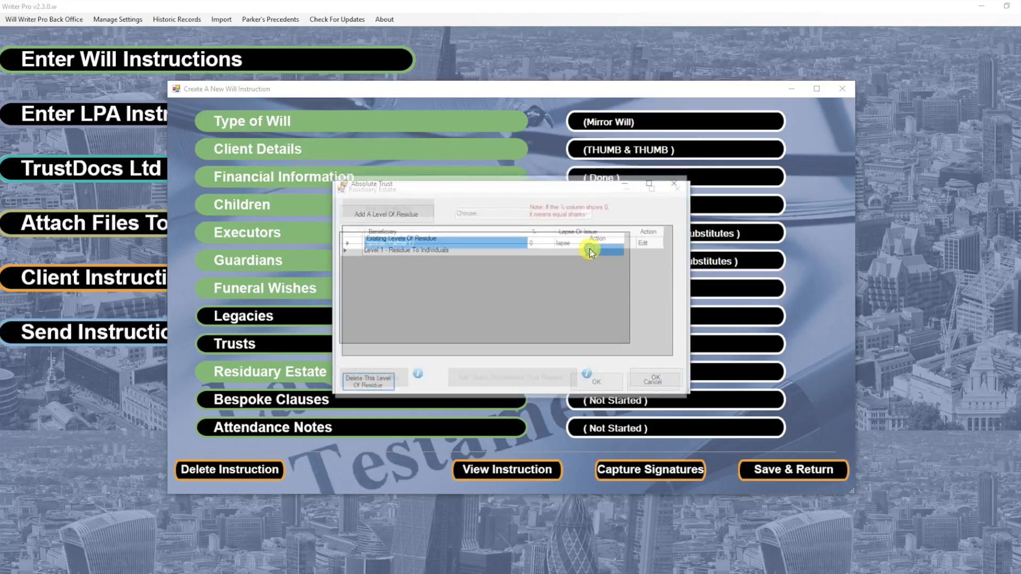
pyautogui.click(366, 385)
pyautogui.click(528, 331)
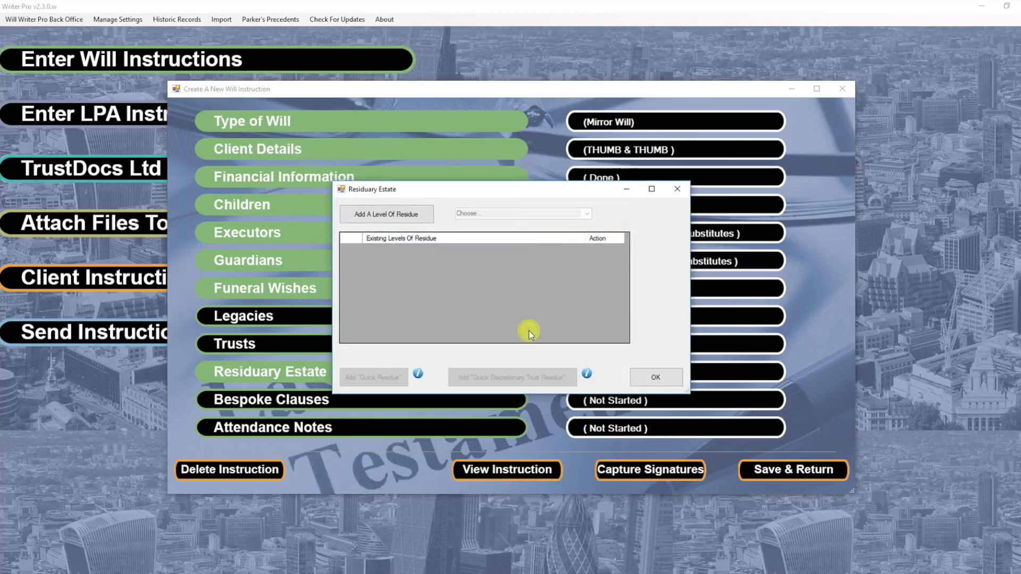
pyautogui.click(641, 377)
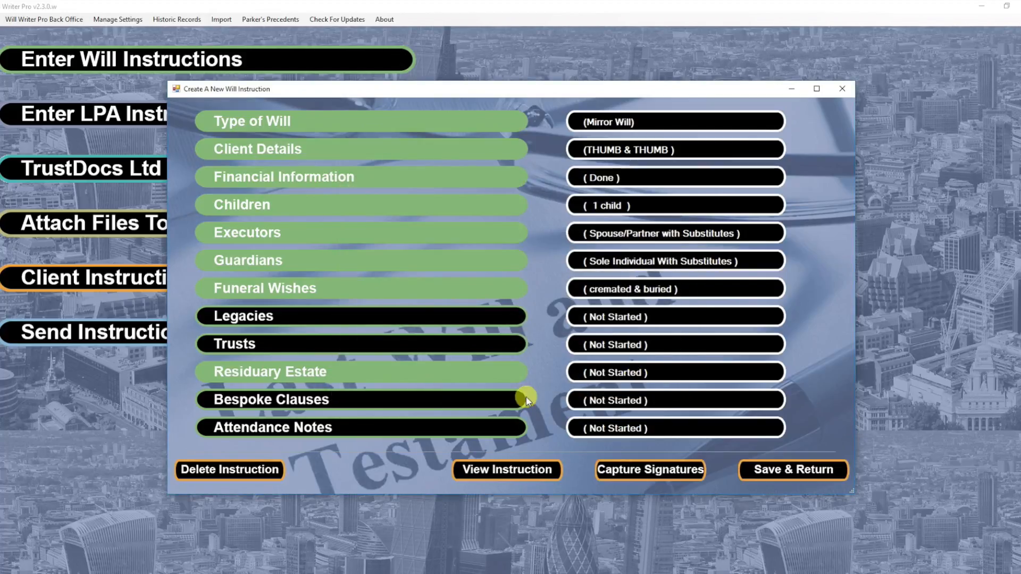
# Step: Add the Quick Residue default distribution to the Residuary Estate, and save the will instruction
pyautogui.click(380, 374)
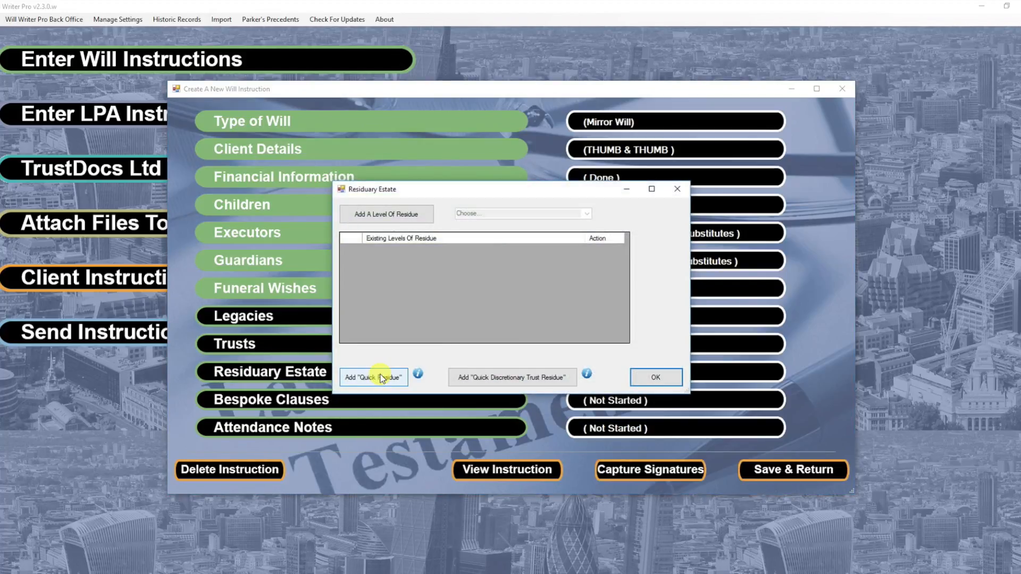
pyautogui.moveTo(418, 374)
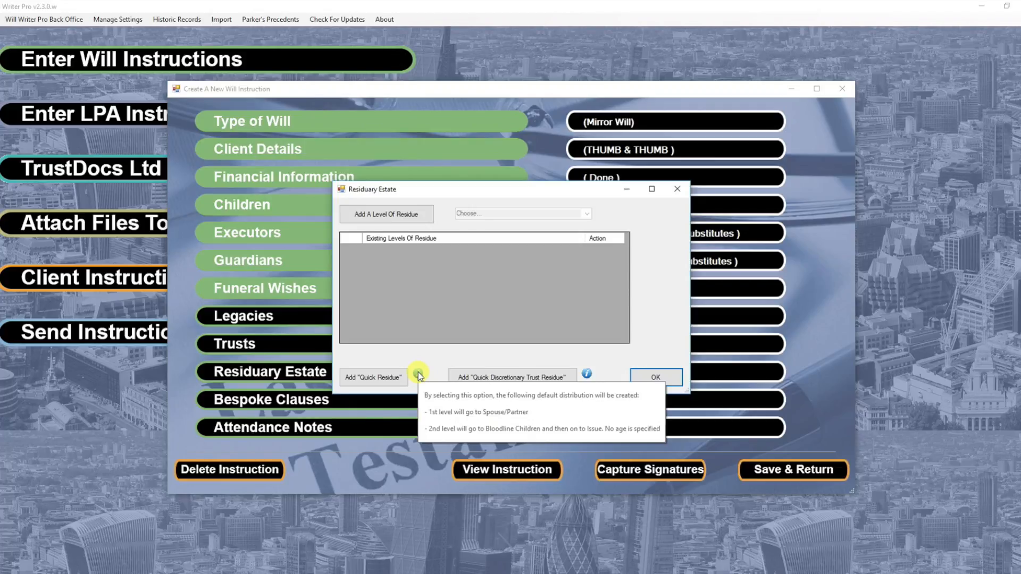
pyautogui.click(380, 381)
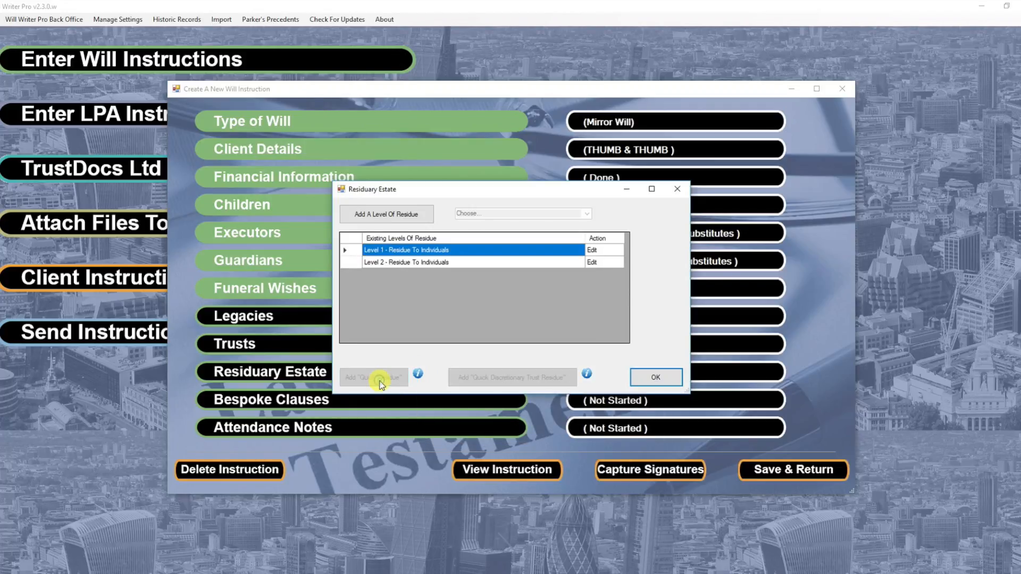
pyautogui.click(652, 379)
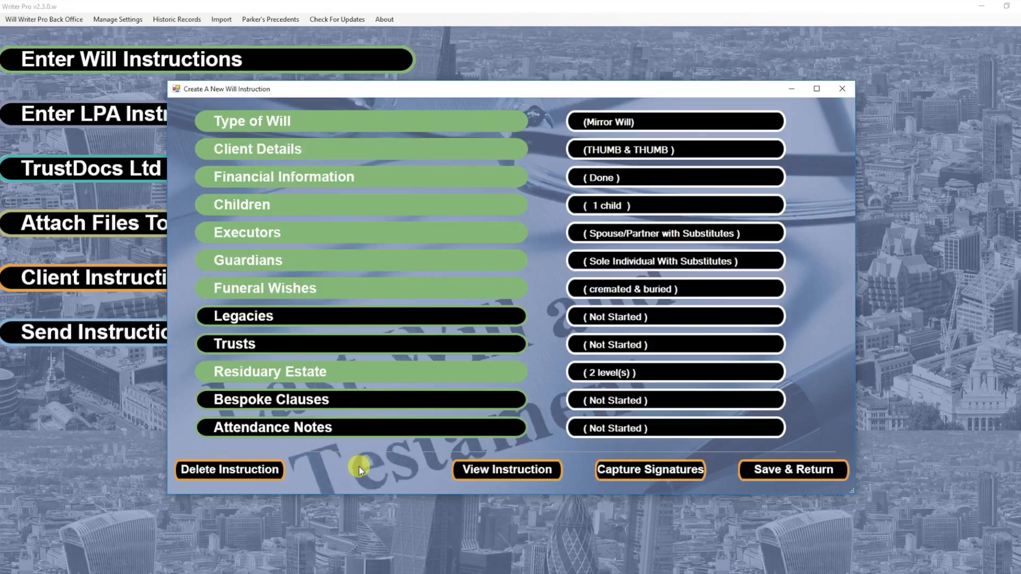
pyautogui.click(782, 467)
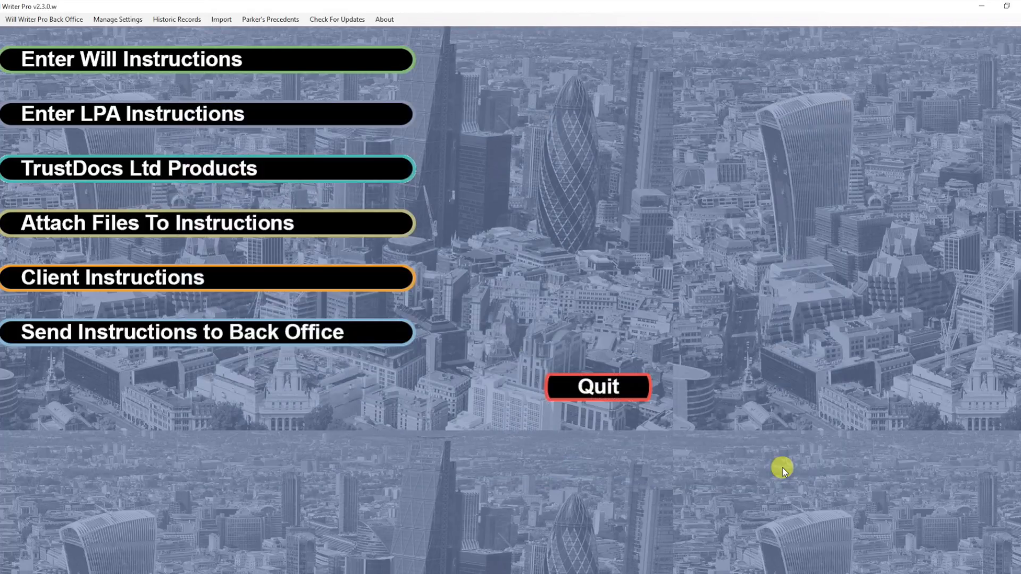
# Step: Mark the newly created couple's will instruction, the last one listed in Client Instructions, as ready to synchronise
pyautogui.click(323, 280)
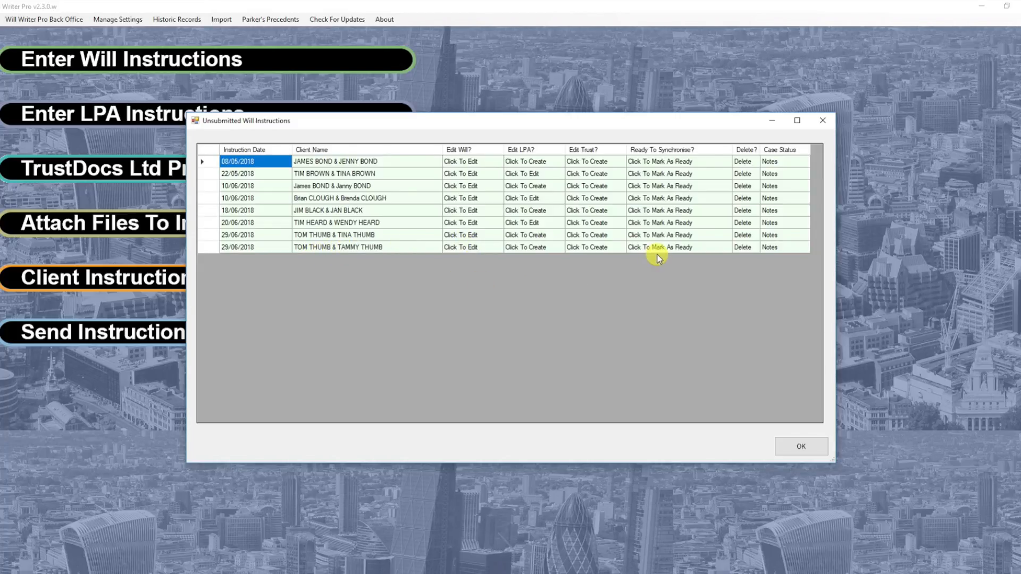
pyautogui.click(670, 249)
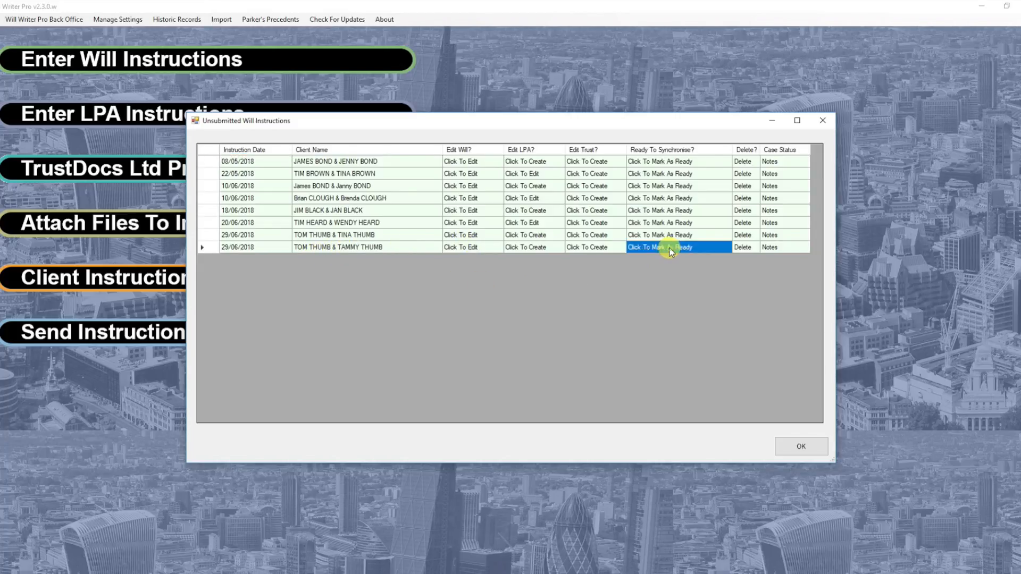
pyautogui.click(797, 451)
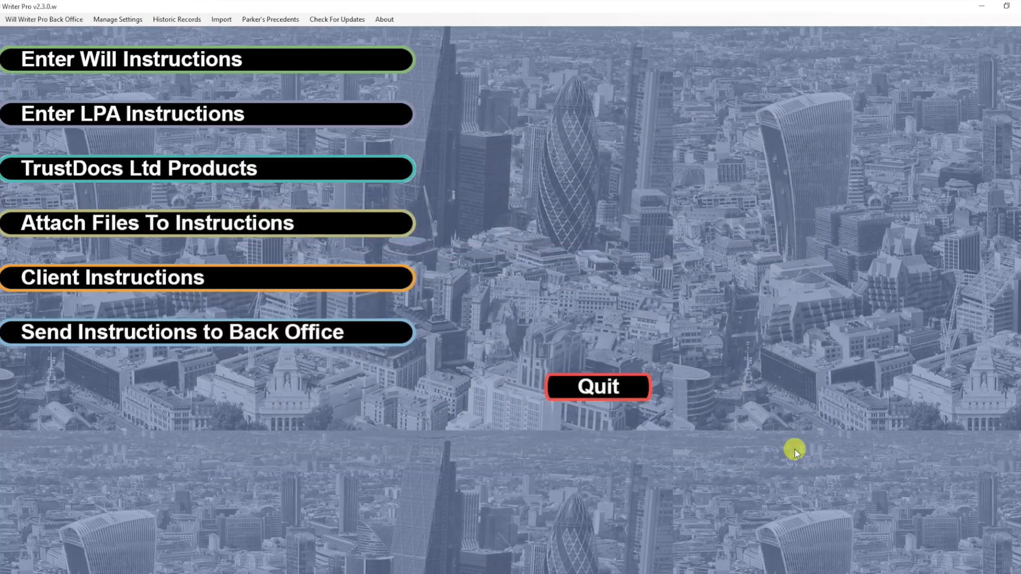
# Step: Send the ready client instructions to the back office and close the synchronisation
pyautogui.click(246, 339)
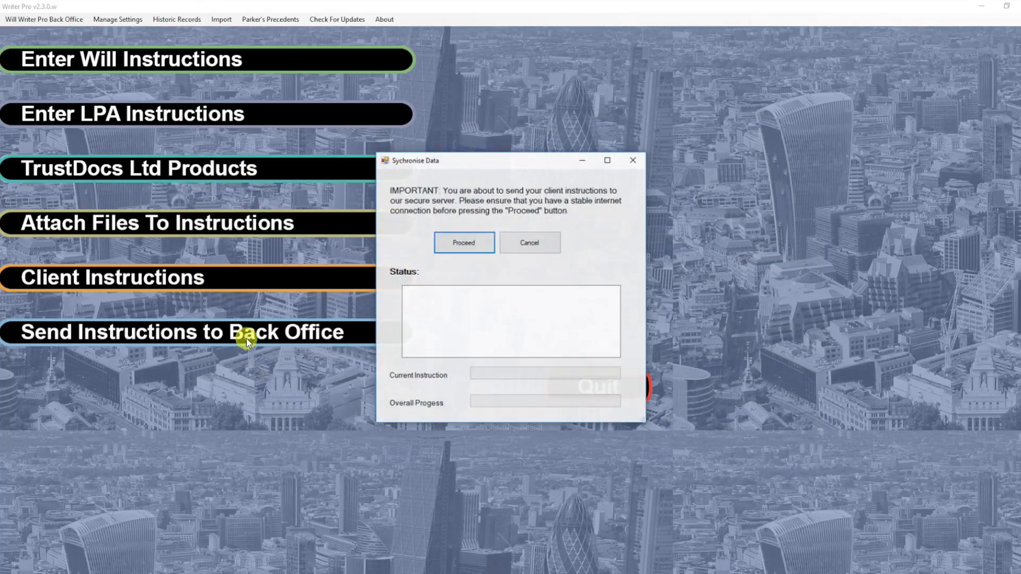
pyautogui.click(460, 243)
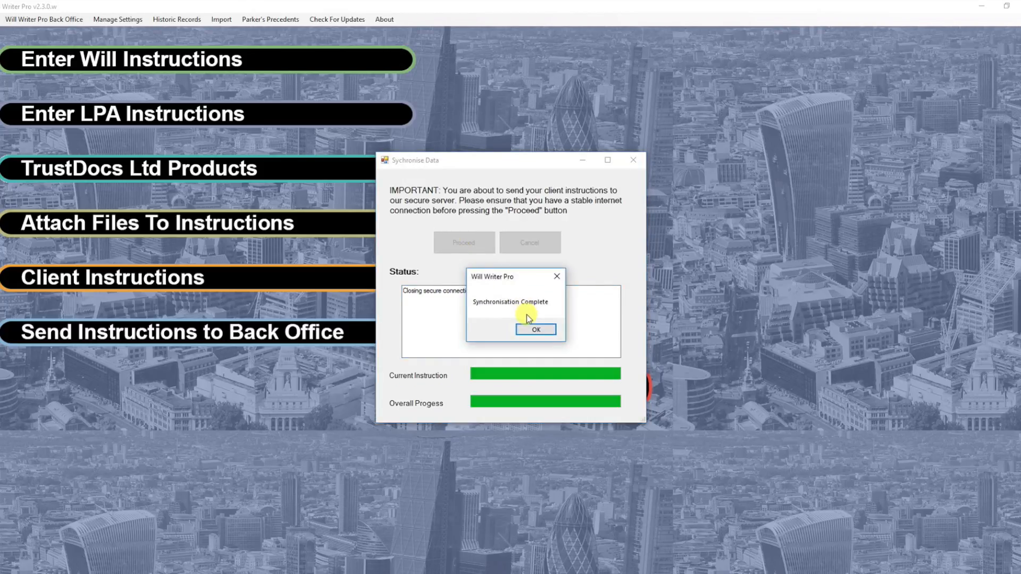
pyautogui.click(535, 330)
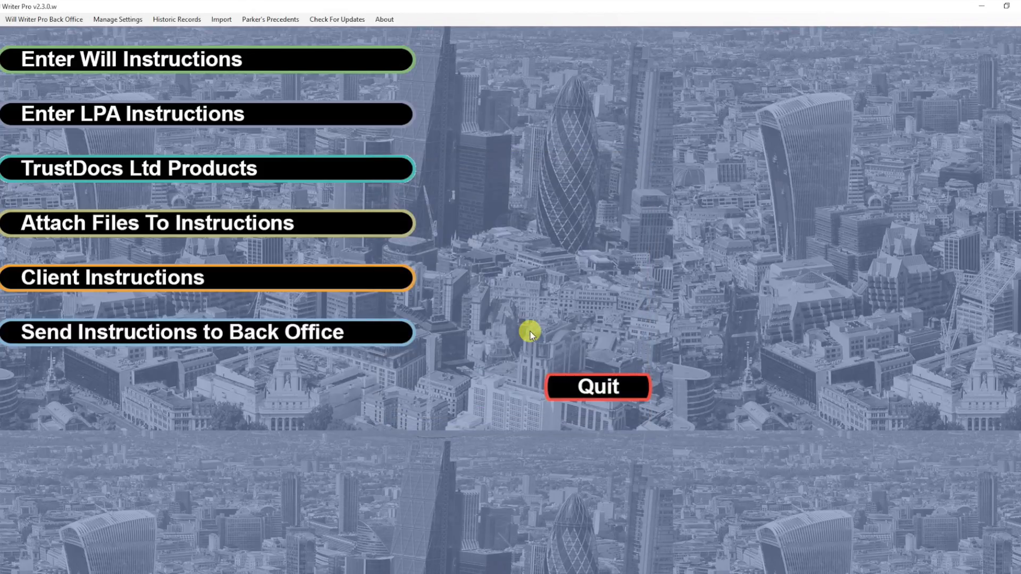